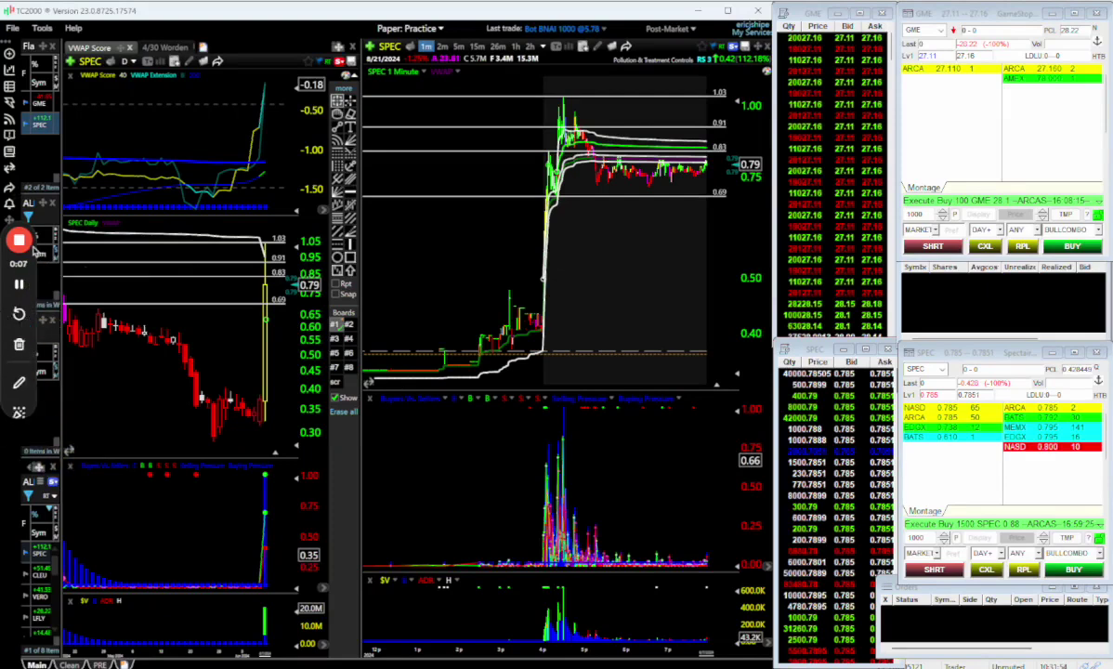
{"action": "left_click_drag", "start_coordinate": [27, 247], "coordinate": [56, 526]}
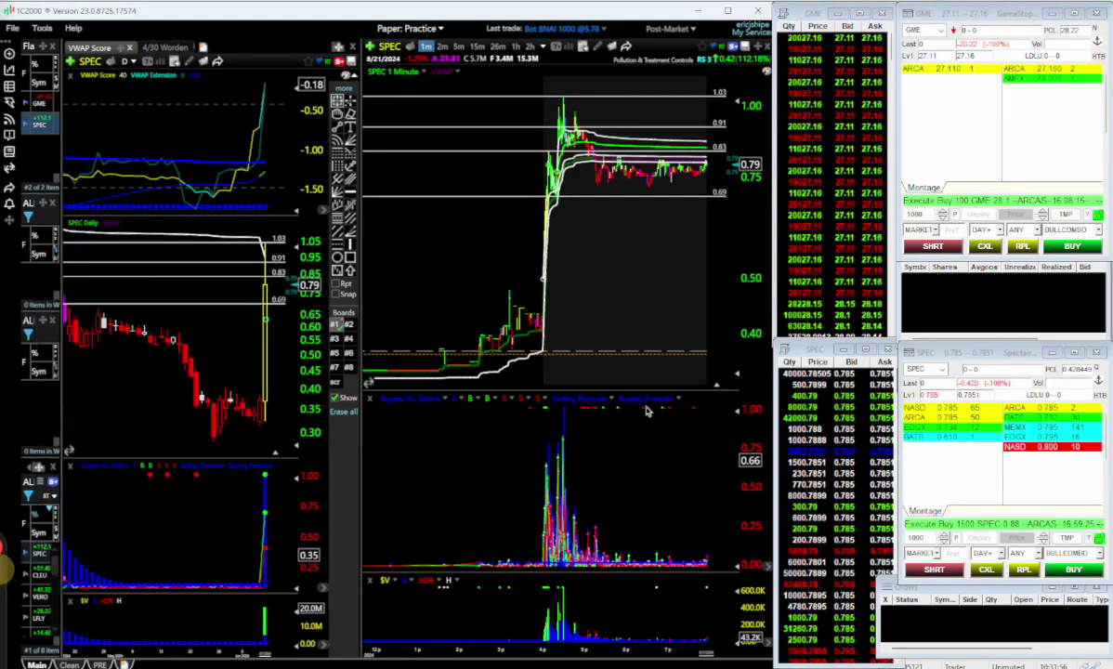
{"action": "left_click", "coordinate": [902, 288]}
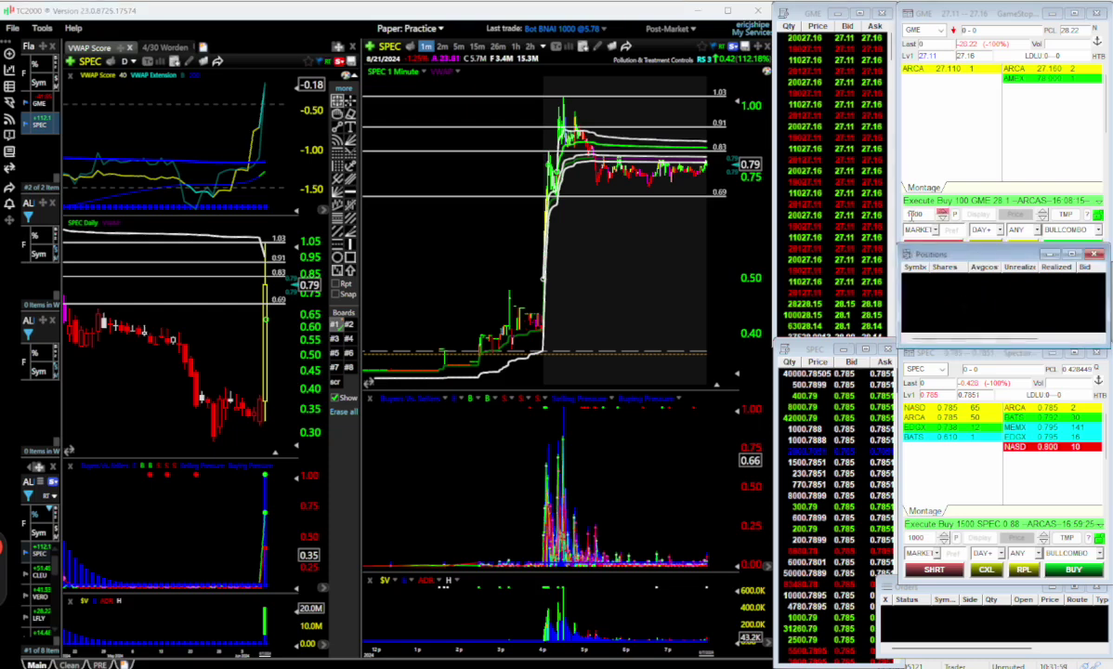
{"action": "left_click", "coordinate": [969, 186]}
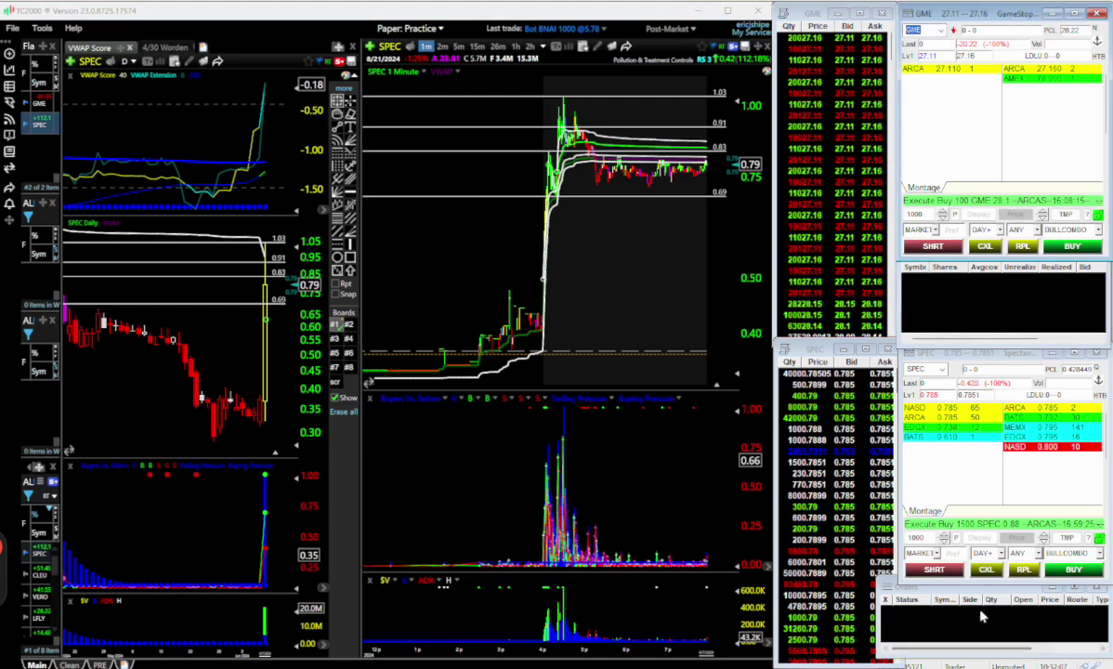
{"action": "left_click", "coordinate": [927, 368]}
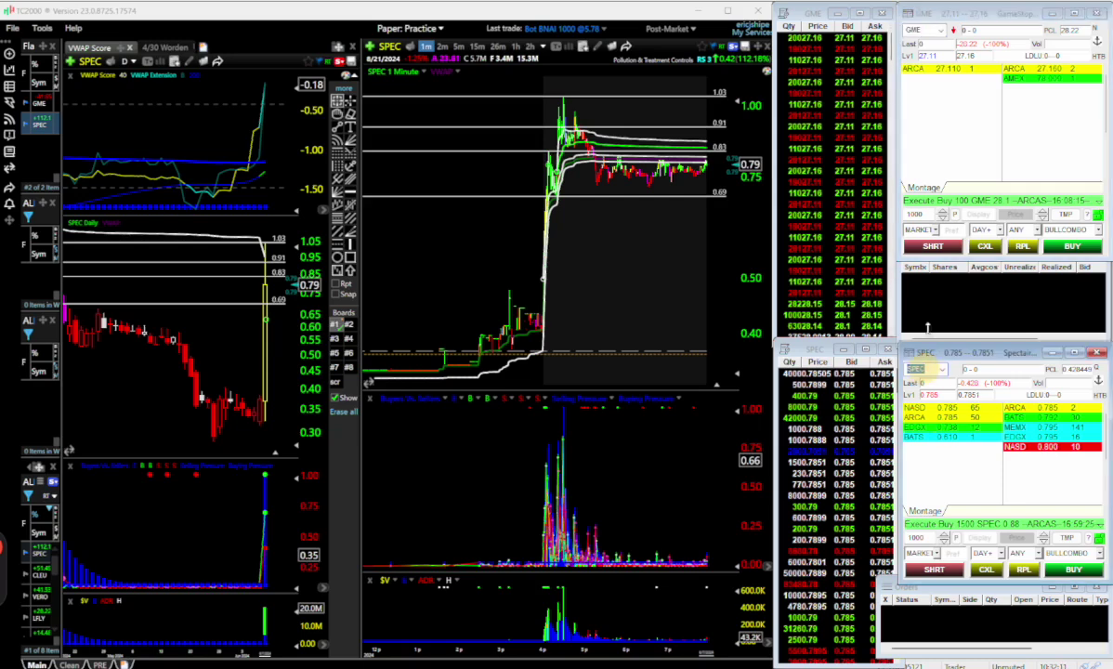
- Review the SPEC intraday chart on several minute timeframes and leave it on the 2-minute timeframe
{"action": "scroll", "coordinate": [639, 241], "scroll_direction": "up", "scroll_amount": 4}
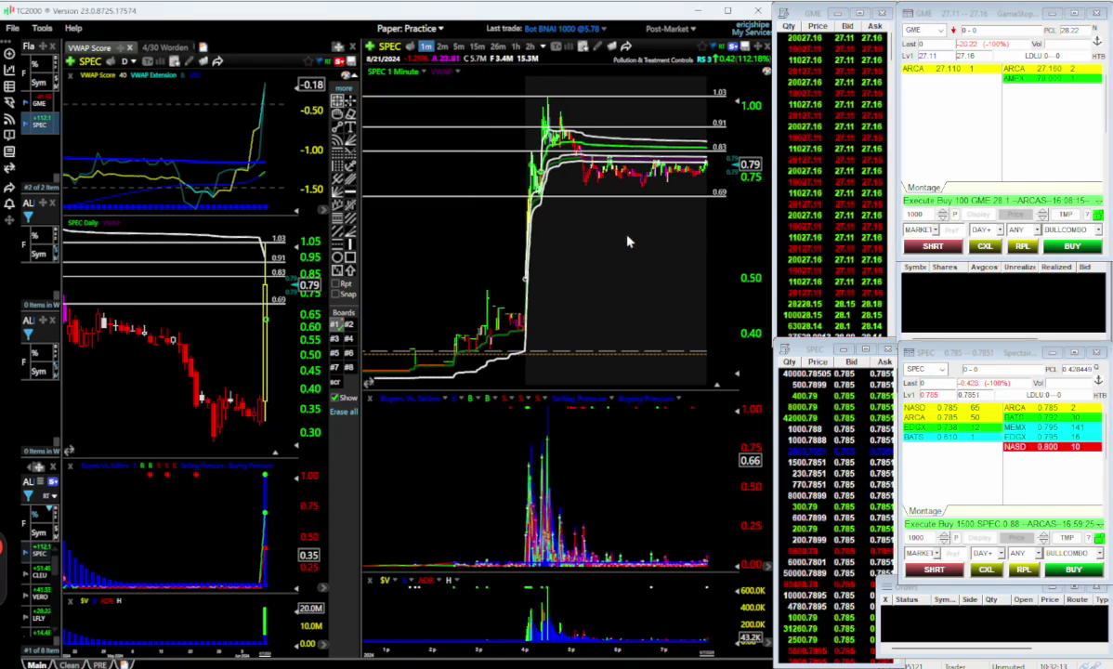
{"action": "left_click", "coordinate": [458, 46]}
{"action": "left_click", "coordinate": [476, 46]}
{"action": "left_click", "coordinate": [498, 46]}
{"action": "left_click", "coordinate": [530, 46]}
{"action": "left_click", "coordinate": [458, 46]}
{"action": "left_click", "coordinate": [442, 46]}
{"action": "scroll", "coordinate": [512, 264], "scroll_direction": "up", "scroll_amount": 5}
{"action": "scroll", "coordinate": [512, 264], "scroll_direction": "down", "scroll_amount": 4}
{"action": "scroll", "coordinate": [512, 263], "scroll_direction": "up", "scroll_amount": 2}
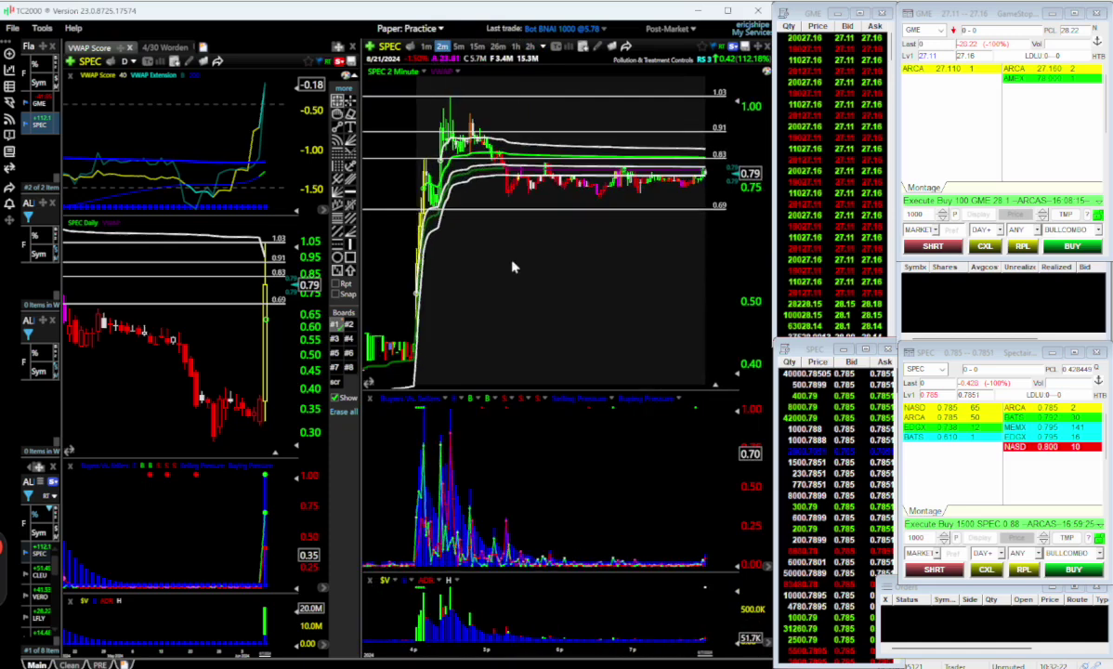
- Show the drawing tools beside the SPEC 2-minute chart and pan back with the hand tool to the initial 4 pm spike
{"action": "left_click", "coordinate": [765, 72]}
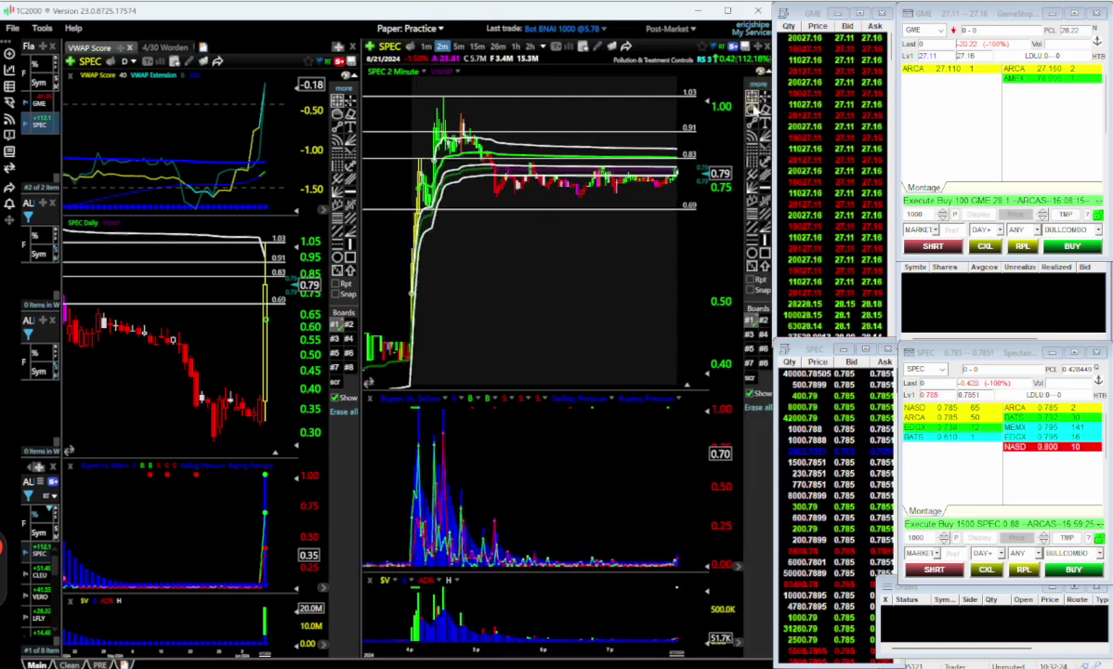
{"action": "left_click", "coordinate": [751, 110]}
{"action": "left_click_drag", "start_coordinate": [548, 275], "coordinate": [771, 272]}
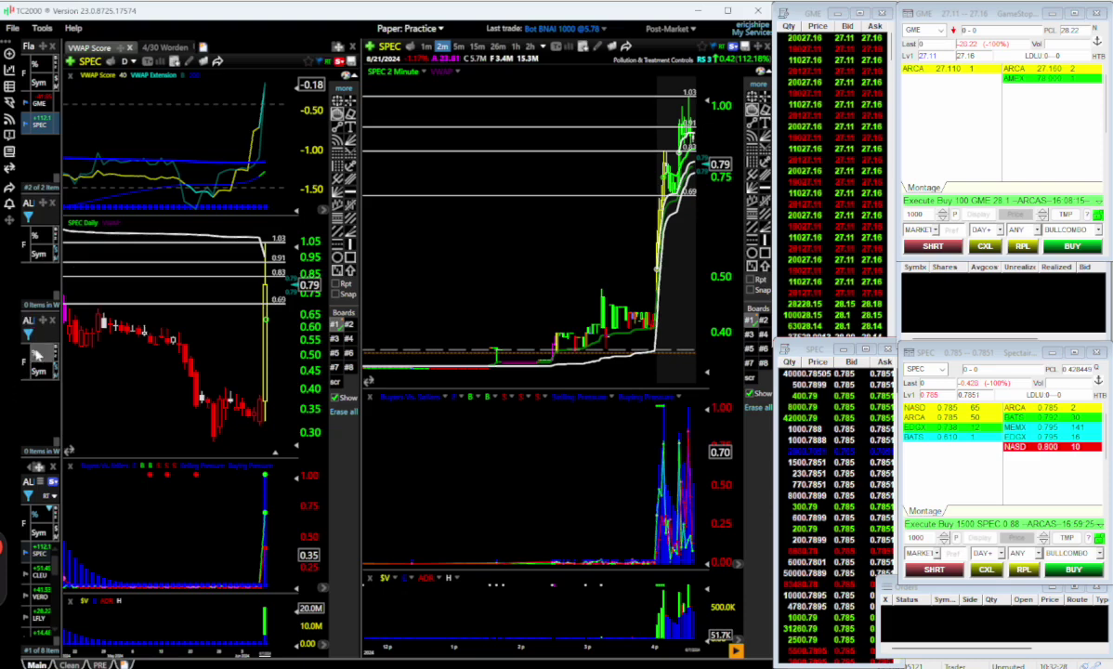
{"action": "scroll", "coordinate": [560, 268], "scroll_direction": "up", "scroll_amount": 2}
{"action": "scroll", "coordinate": [560, 269], "scroll_direction": "up", "scroll_amount": 3}
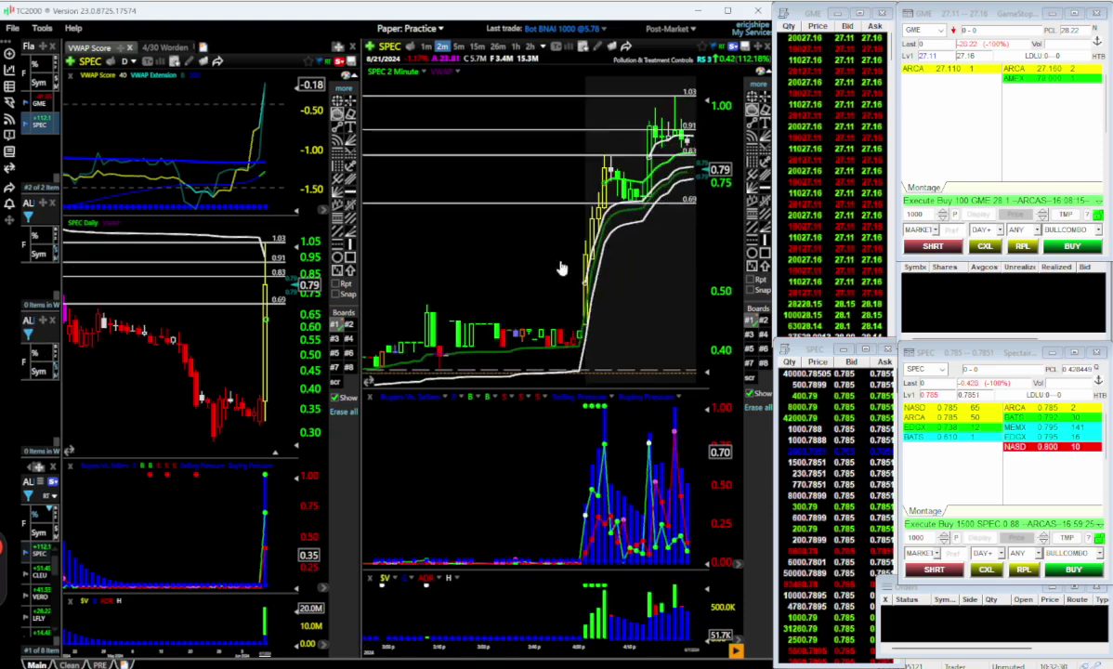
{"action": "left_click", "coordinate": [558, 263]}
{"action": "left_click_drag", "start_coordinate": [558, 264], "coordinate": [570, 266]}
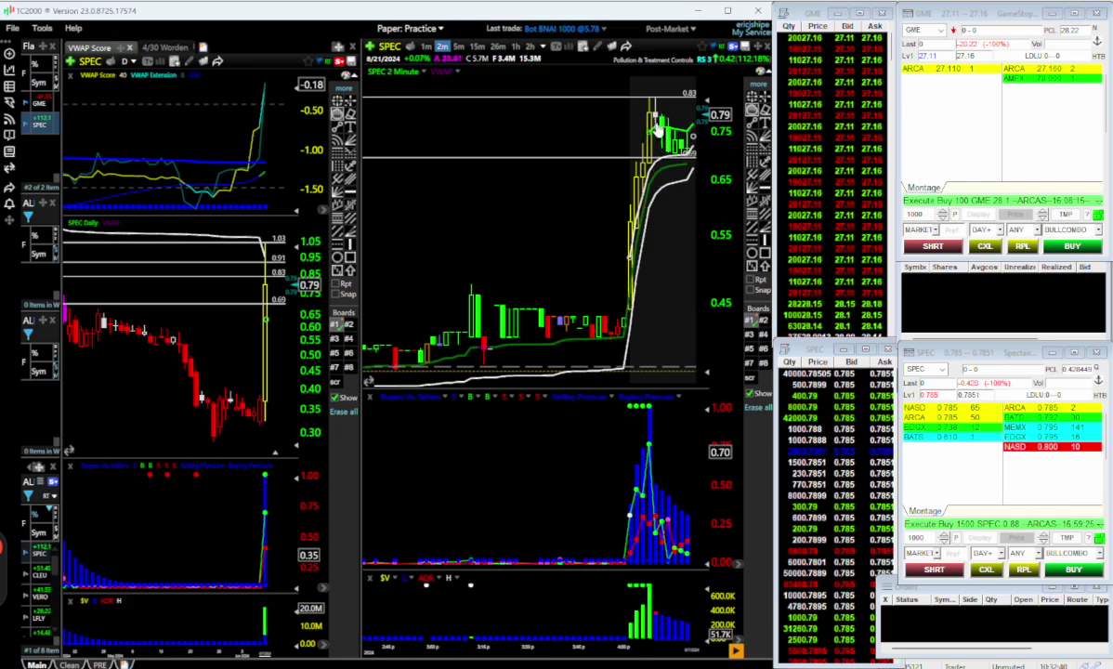
{"action": "left_click", "coordinate": [653, 275]}
{"action": "left_click_drag", "start_coordinate": [653, 275], "coordinate": [674, 273]}
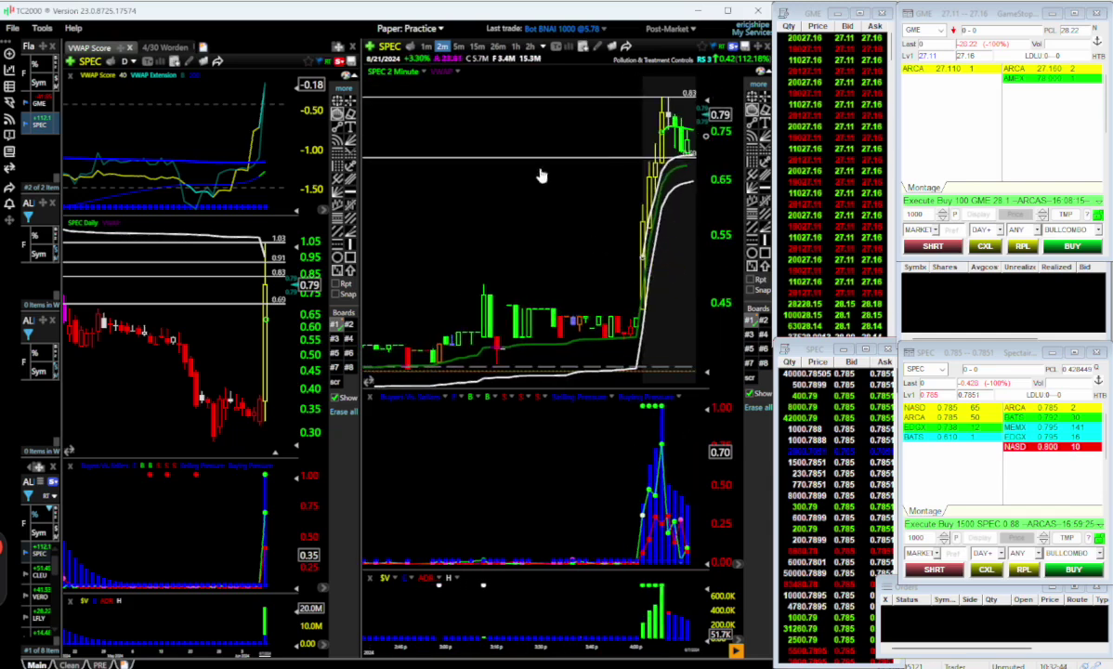
- Switch the SPEC intraday chart to 1-minute candles around the 4 pm spike and hide its drawing tools
{"action": "left_click", "coordinate": [426, 46]}
{"action": "scroll", "coordinate": [485, 191], "scroll_direction": "up", "scroll_amount": 3}
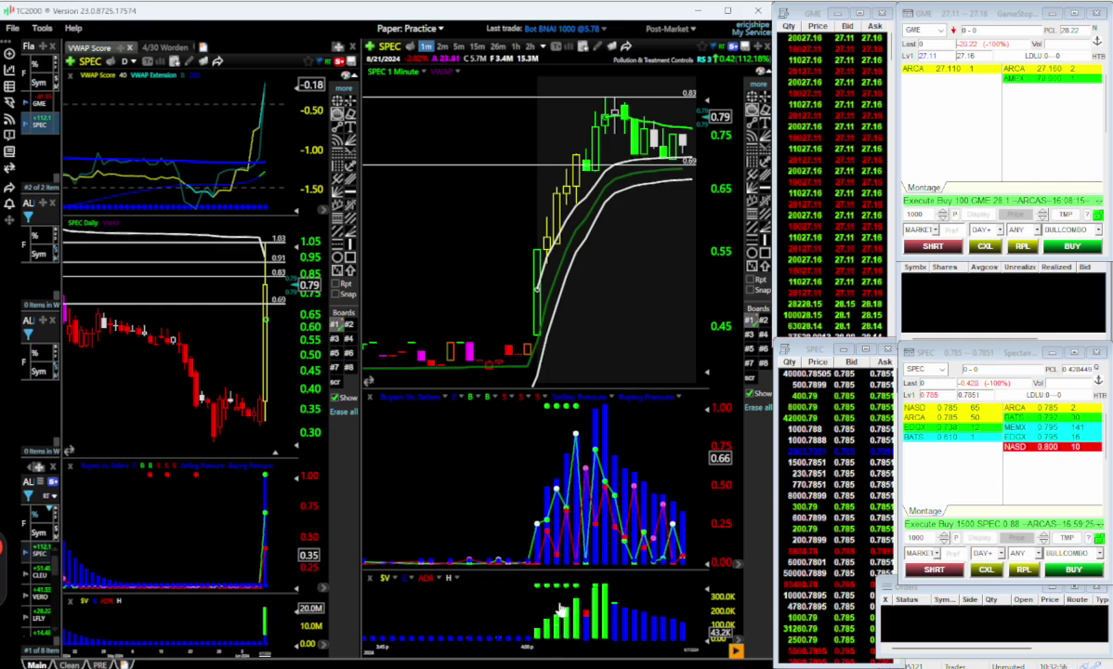
{"action": "left_click_drag", "start_coordinate": [639, 380], "coordinate": [628, 284]}
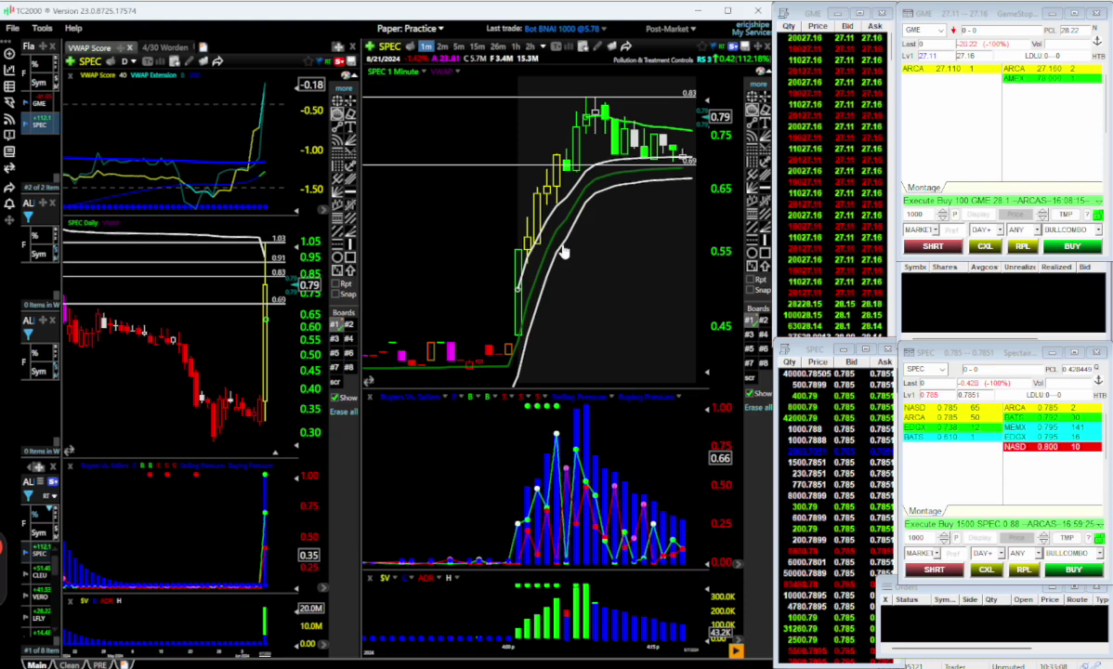
{"action": "left_click", "coordinate": [759, 73]}
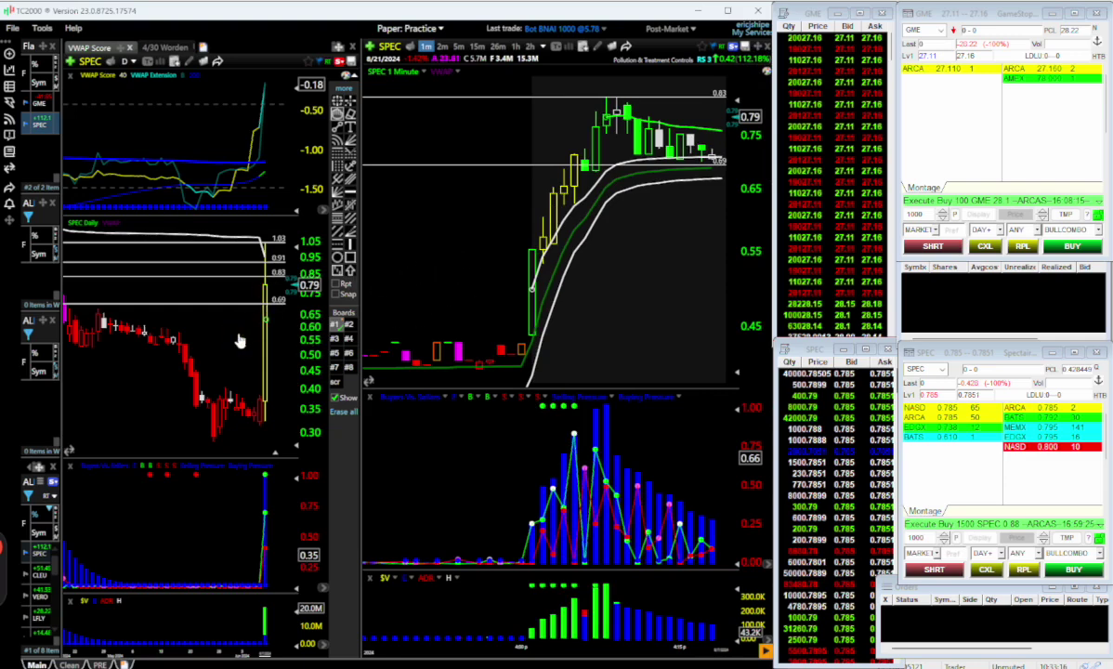
- Switch the SPEC daily chart to the monthly timeframe and load GME in the intraday chart
{"action": "key", "text": "m"}
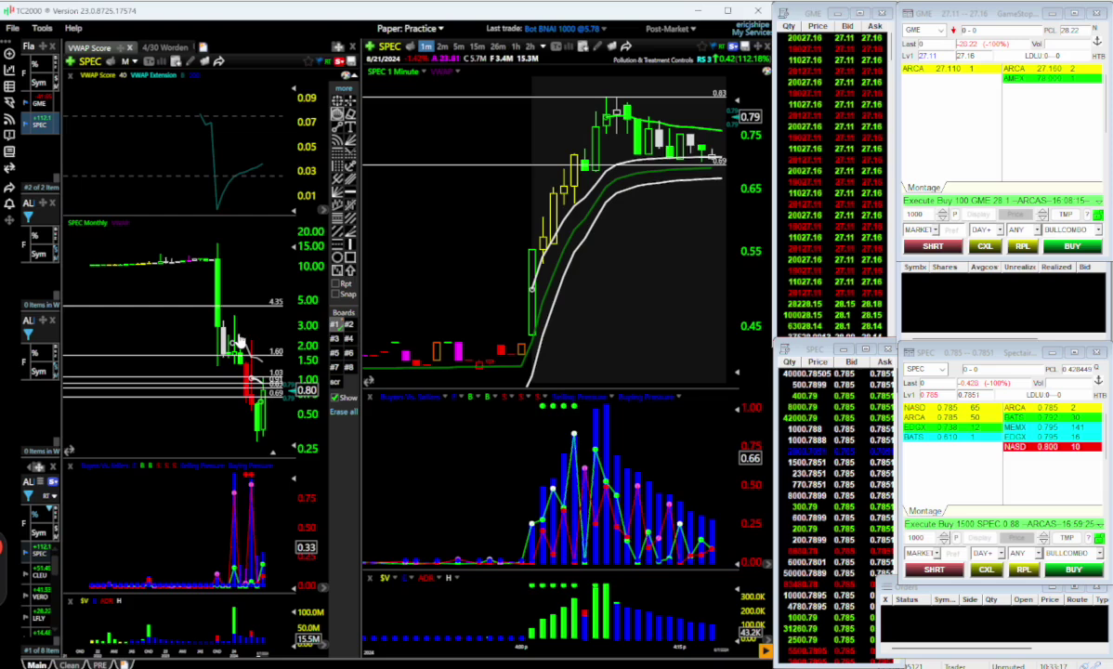
{"action": "left_click", "coordinate": [217, 275]}
{"action": "key", "text": "Up"}
{"action": "left_click", "coordinate": [245, 277]}
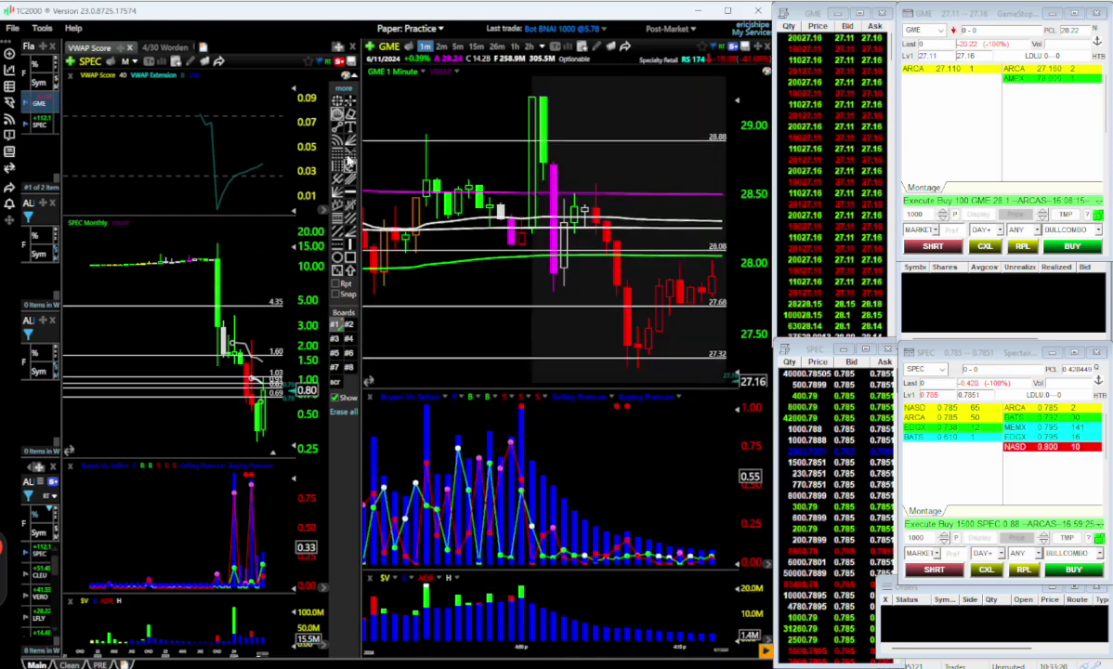
- Zoom in on the SPEC monthly chart and inspect the price data of the April 2024 candle
{"action": "left_click", "coordinate": [238, 325]}
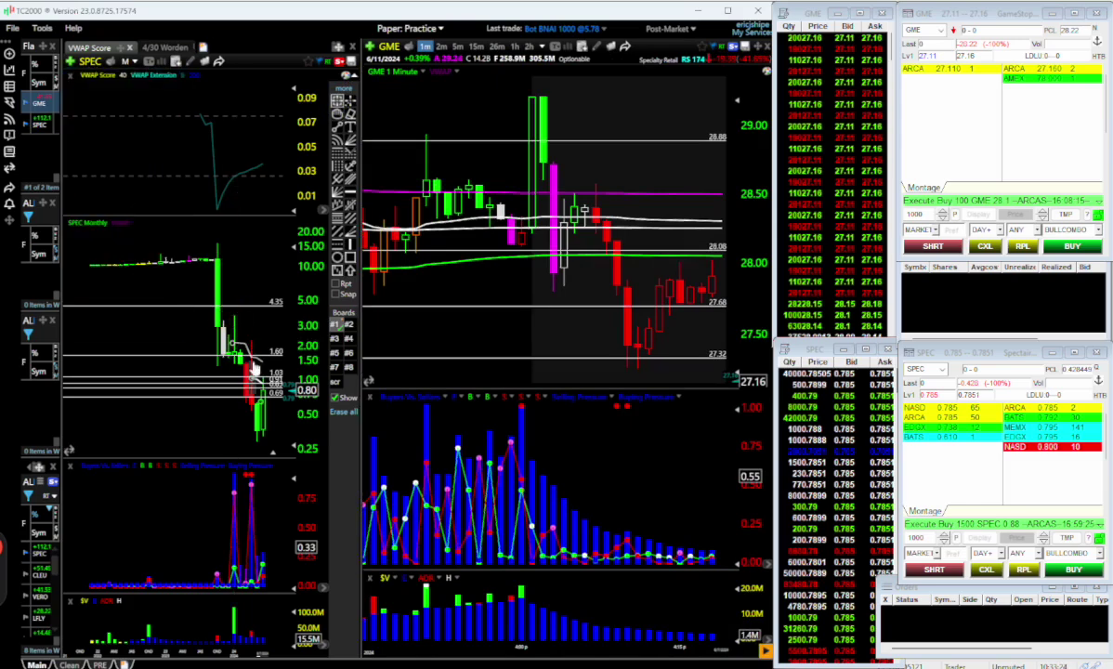
{"action": "scroll", "coordinate": [253, 367], "scroll_direction": "up", "scroll_amount": 3}
{"action": "left_click", "coordinate": [208, 432]}
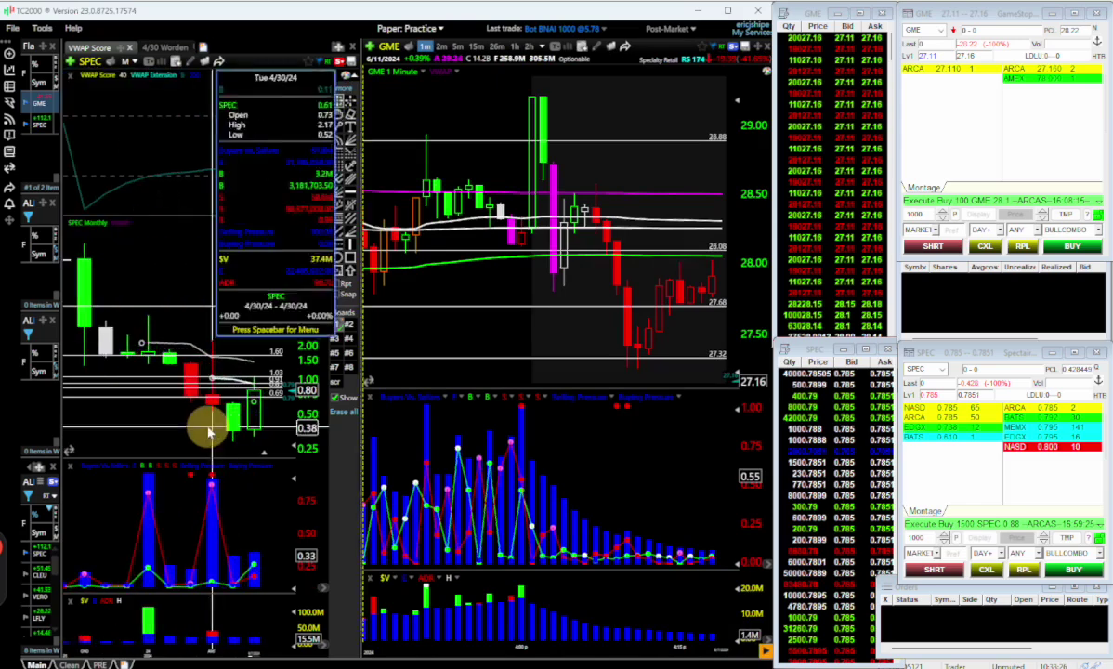
{"action": "left_click", "coordinate": [208, 432]}
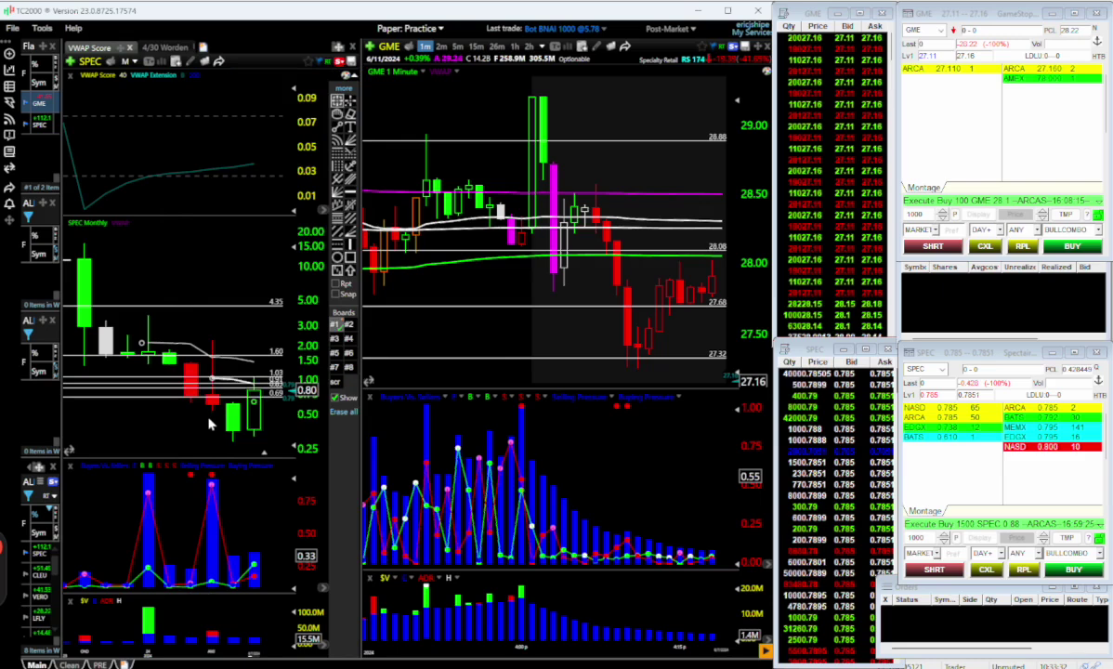
- Return the SPEC chart to the daily timeframe and frame the stretch from the April spike to the latest candle
{"action": "scroll", "coordinate": [212, 423], "scroll_direction": "up", "scroll_amount": 2}
{"action": "right_click", "coordinate": [209, 233]}
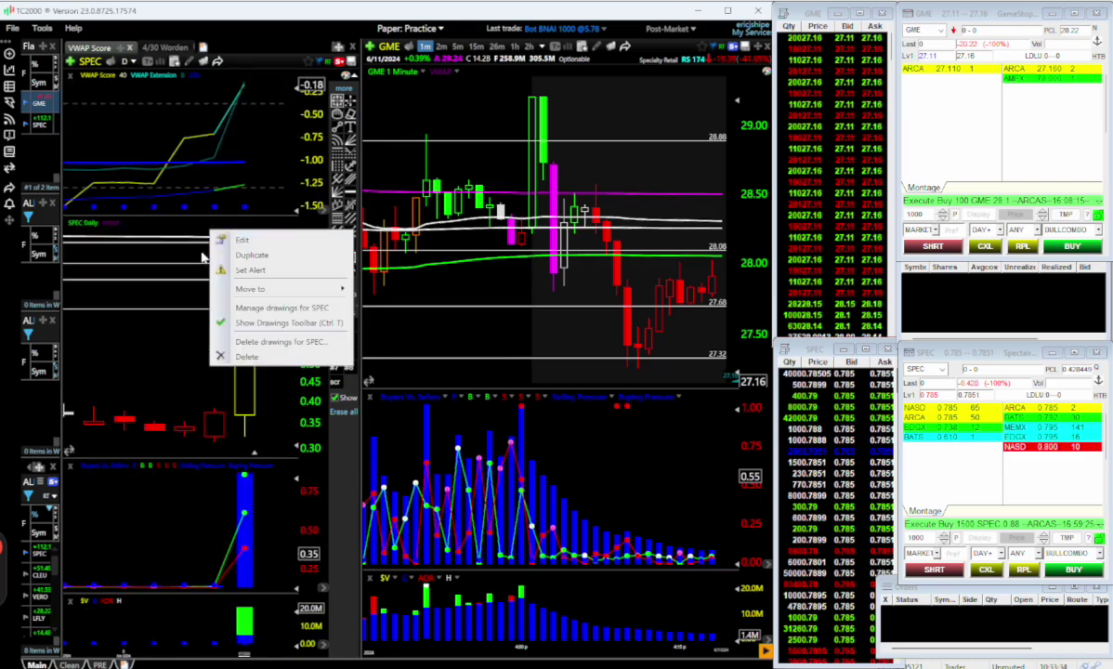
{"action": "left_click", "coordinate": [177, 345]}
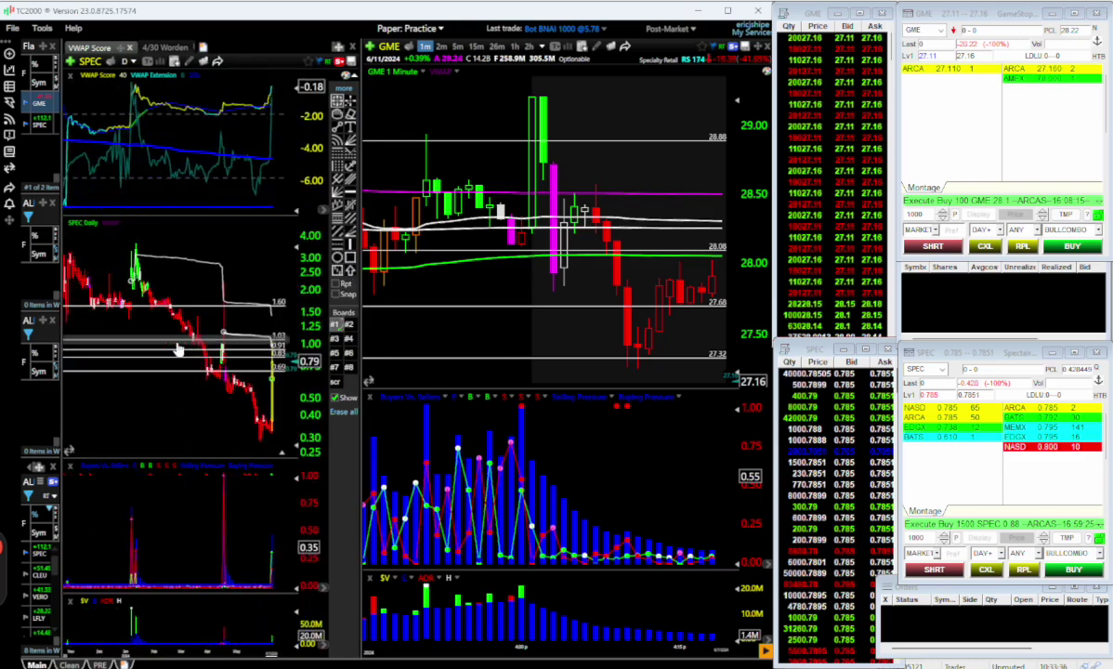
{"action": "scroll", "coordinate": [178, 349], "scroll_direction": "up", "scroll_amount": 2}
{"action": "left_click", "coordinate": [158, 304]}
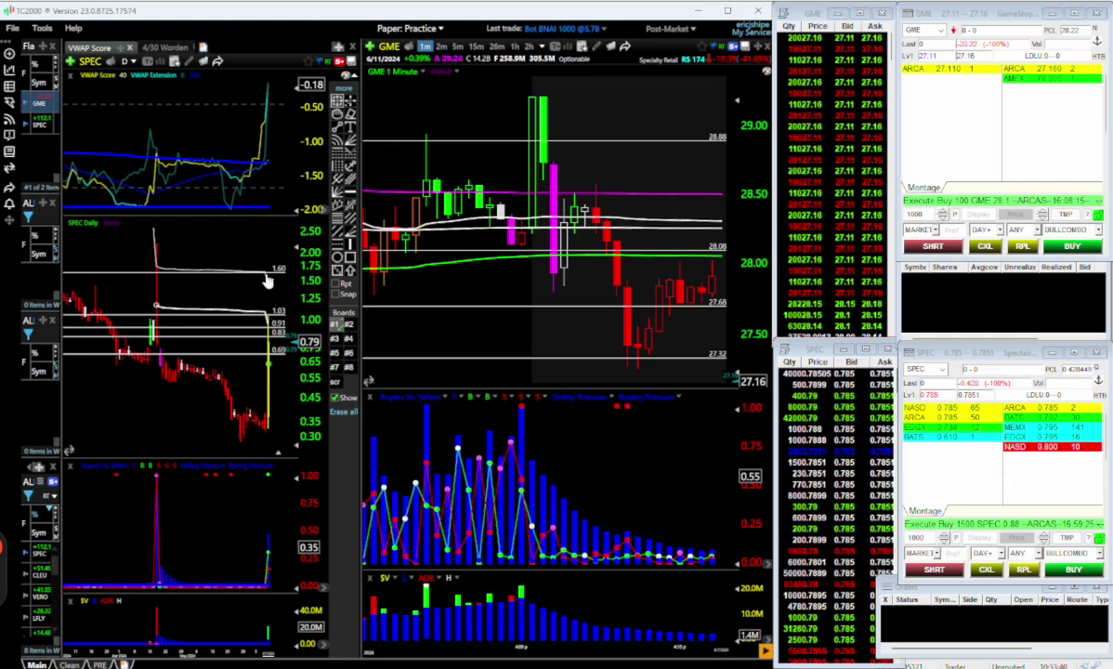
- Maximize the SPEC daily chart and remove its VWAP Score indicator pane
{"action": "double_click", "coordinate": [288, 303]}
{"action": "scroll", "coordinate": [380, 297], "scroll_direction": "down", "scroll_amount": 2}
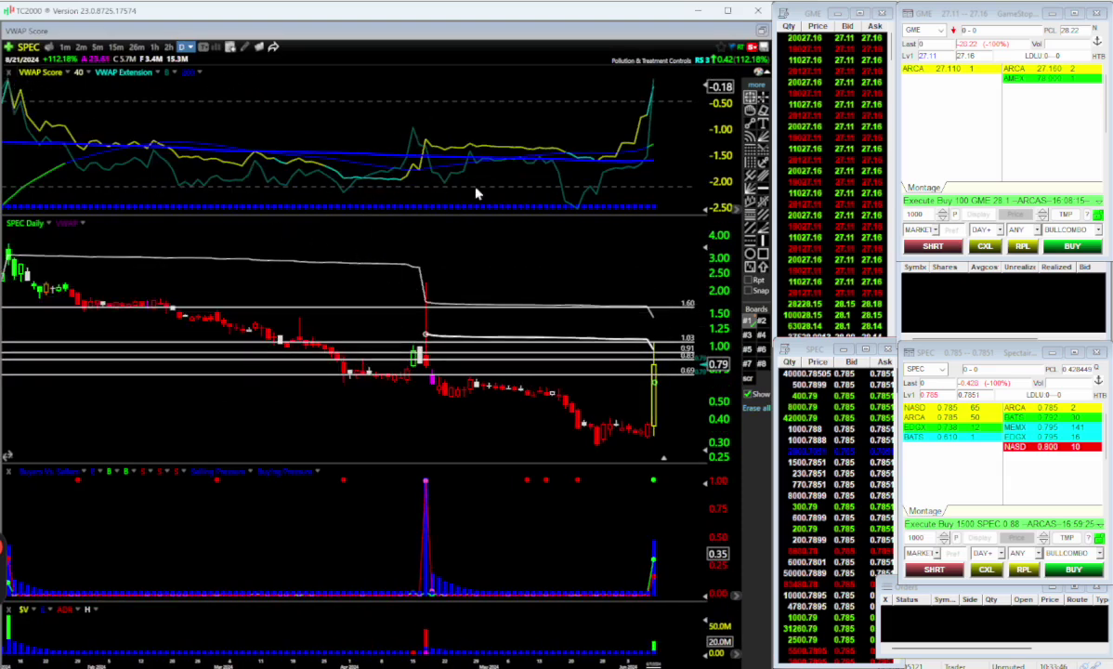
{"action": "left_click", "coordinate": [9, 71]}
{"action": "left_click", "coordinate": [74, 103]}
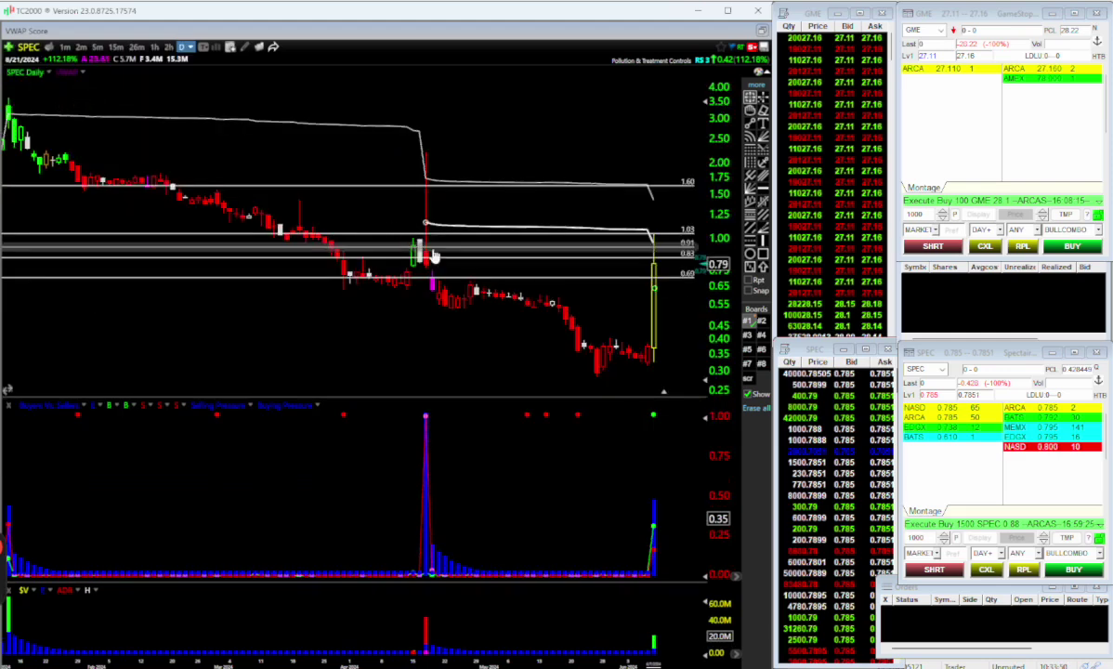
- Move the 0.91 horizontal line on the SPEC daily chart to 0.94, where the April anchored VWAP ends
{"action": "scroll", "coordinate": [435, 289], "scroll_direction": "up", "scroll_amount": 2}
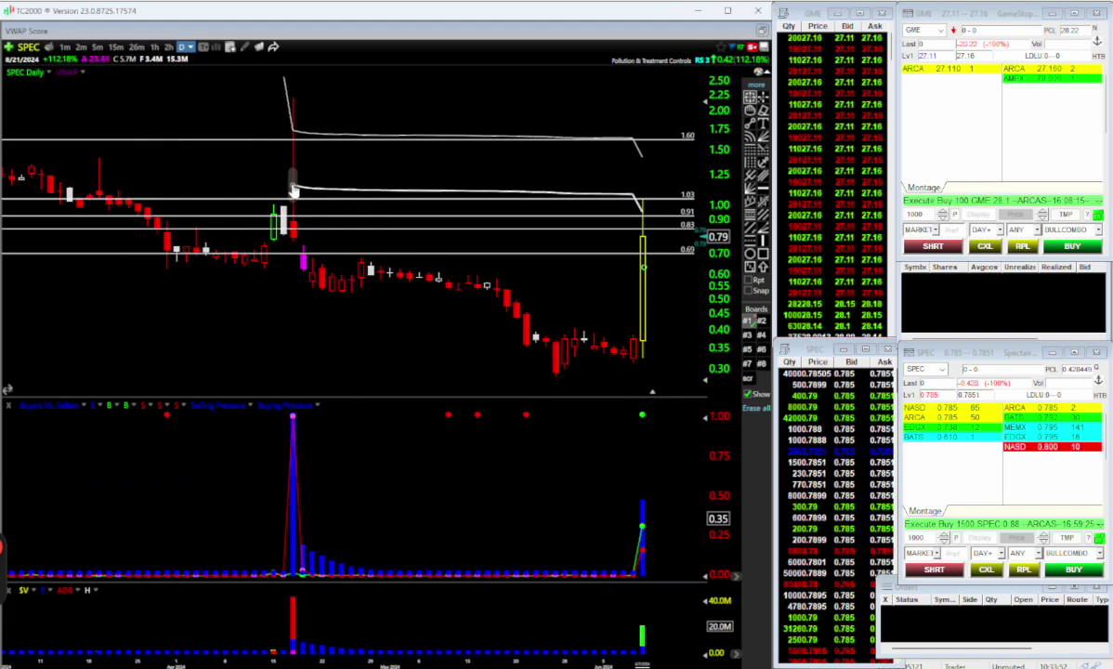
{"action": "left_click", "coordinate": [665, 220]}
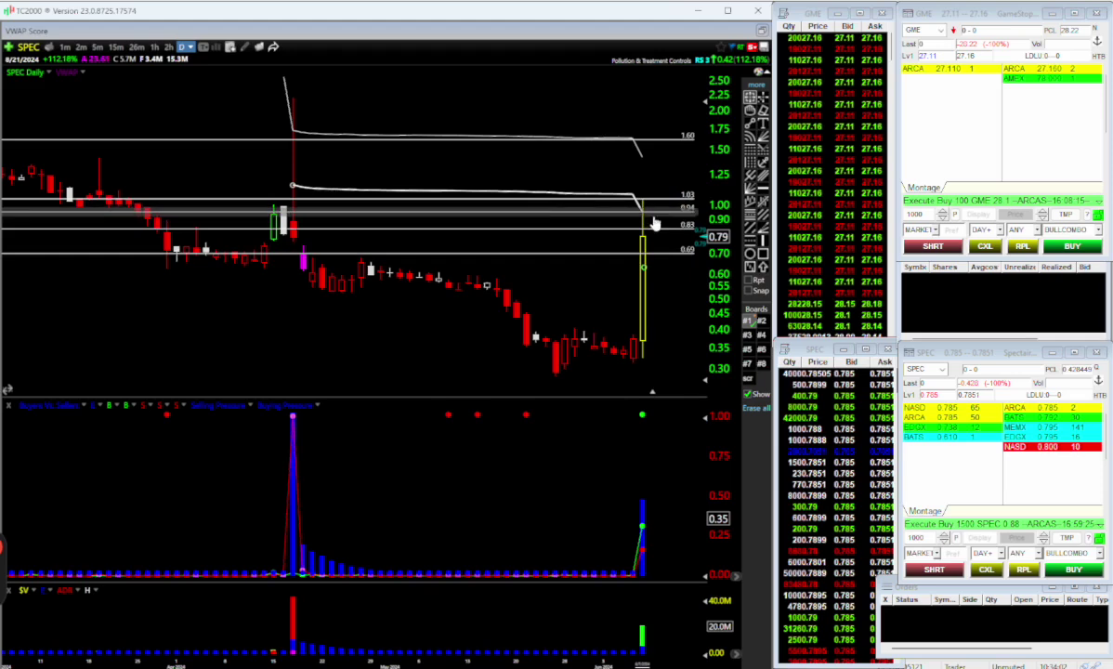
{"action": "mouse_move", "coordinate": [657, 218]}
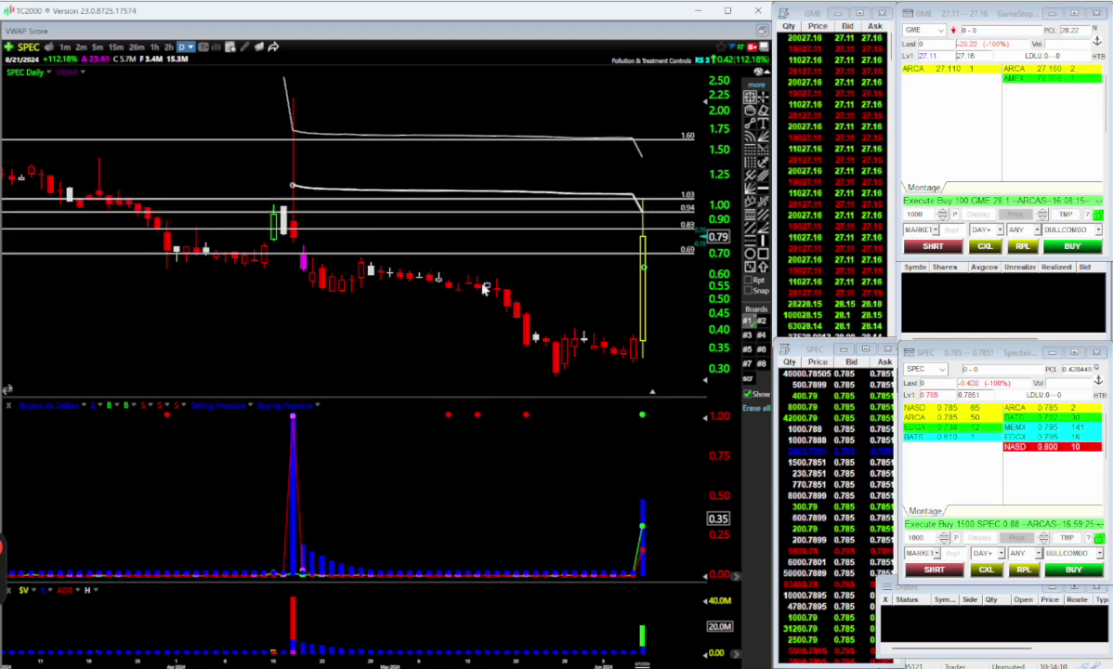
- On the SPEC monthly chart, add horizontal lines at 2.17, the April candle's high, and at 1.40, the top of the preceding red candle
{"action": "key", "text": "m"}
{"action": "scroll", "coordinate": [583, 300], "scroll_direction": "up", "scroll_amount": 5}
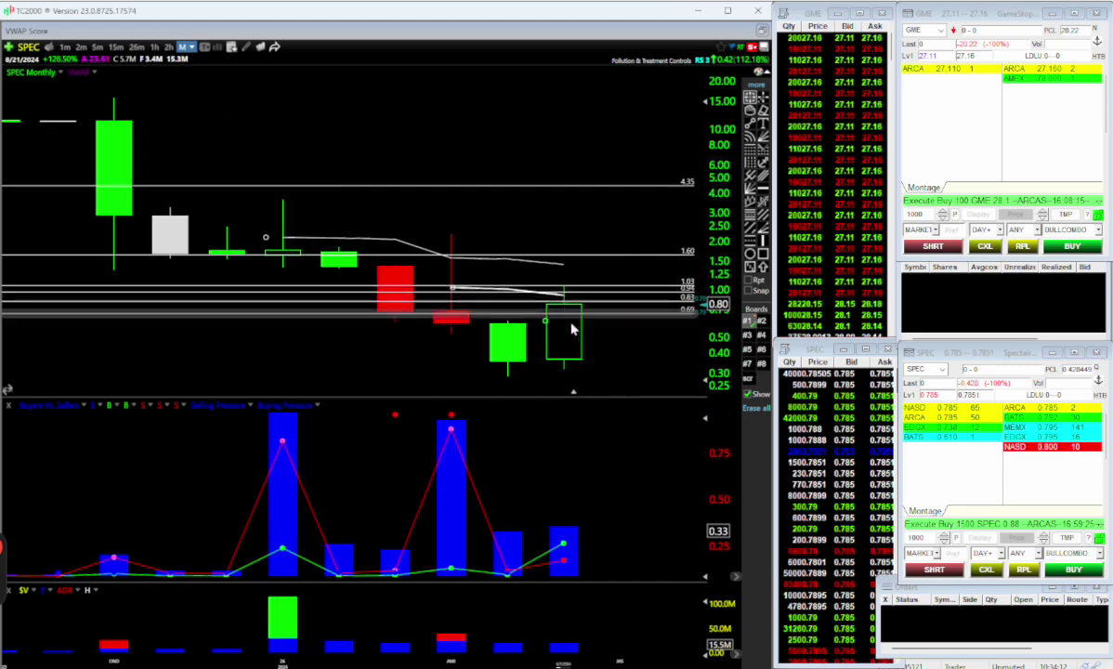
{"action": "right_click", "coordinate": [469, 234]}
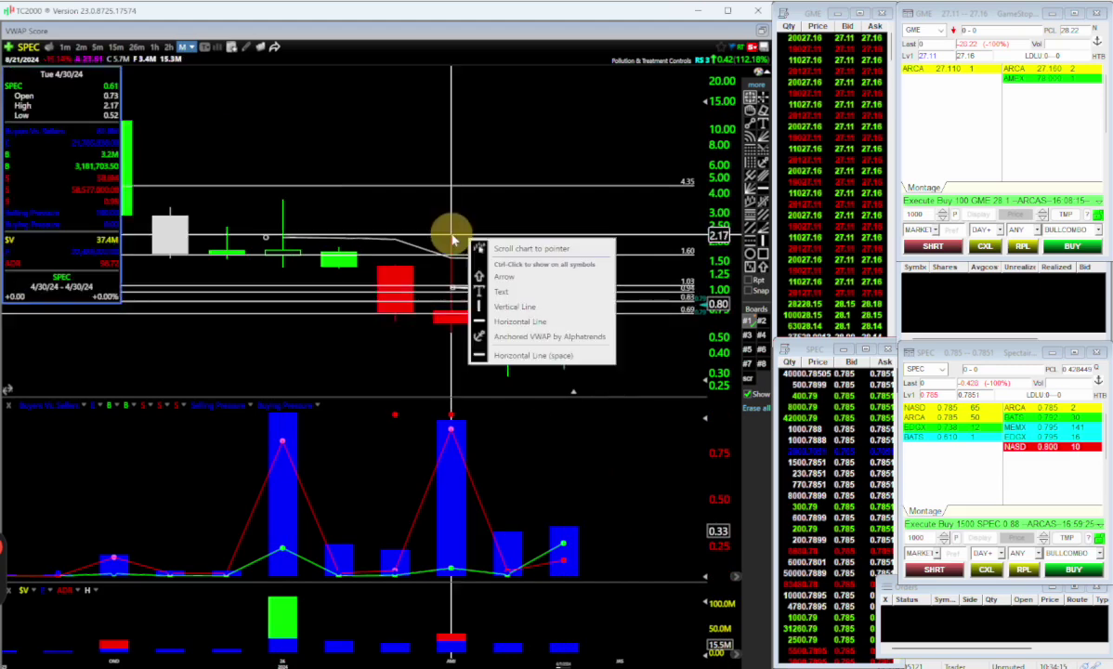
{"action": "left_click", "coordinate": [520, 314]}
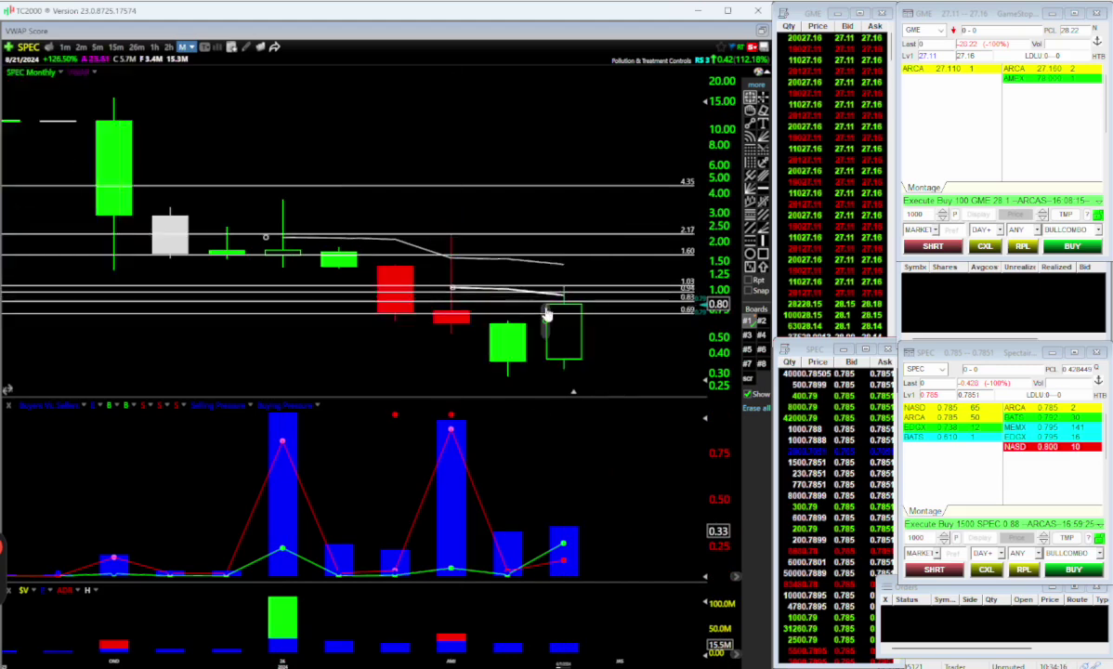
{"action": "left_click", "coordinate": [397, 261]}
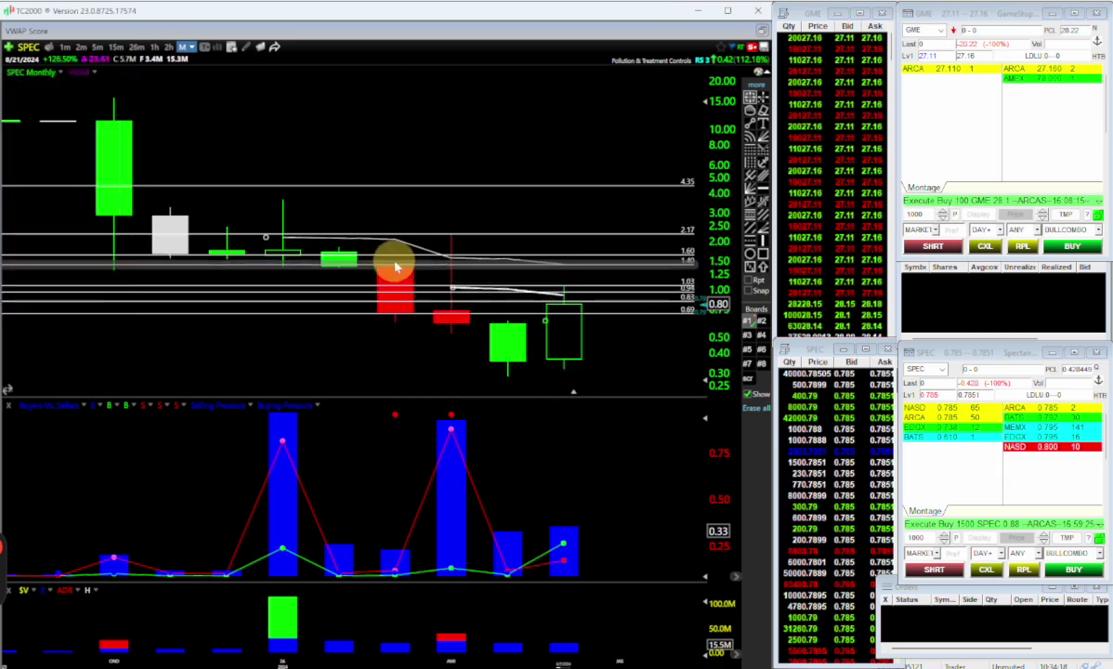
- Return the SPEC chart to the daily timeframe and restore the side-by-side layout with the GME 1-minute chart
{"action": "left_click", "coordinate": [97, 48]}
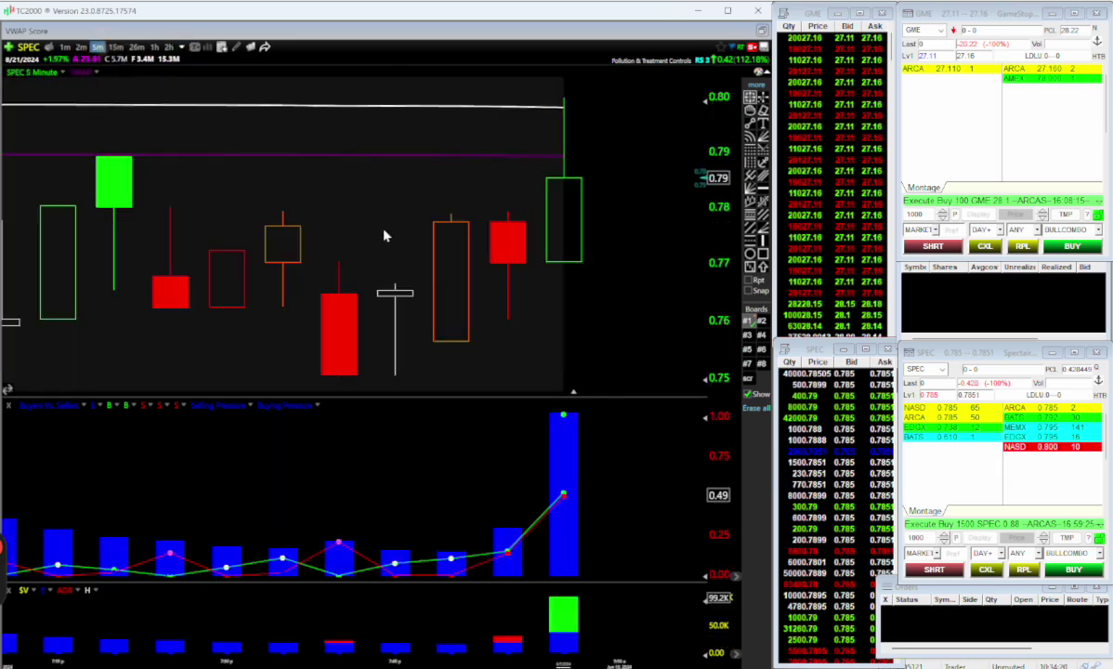
{"action": "scroll", "coordinate": [384, 232], "scroll_direction": "down", "scroll_amount": 5}
{"action": "key", "text": "d"}
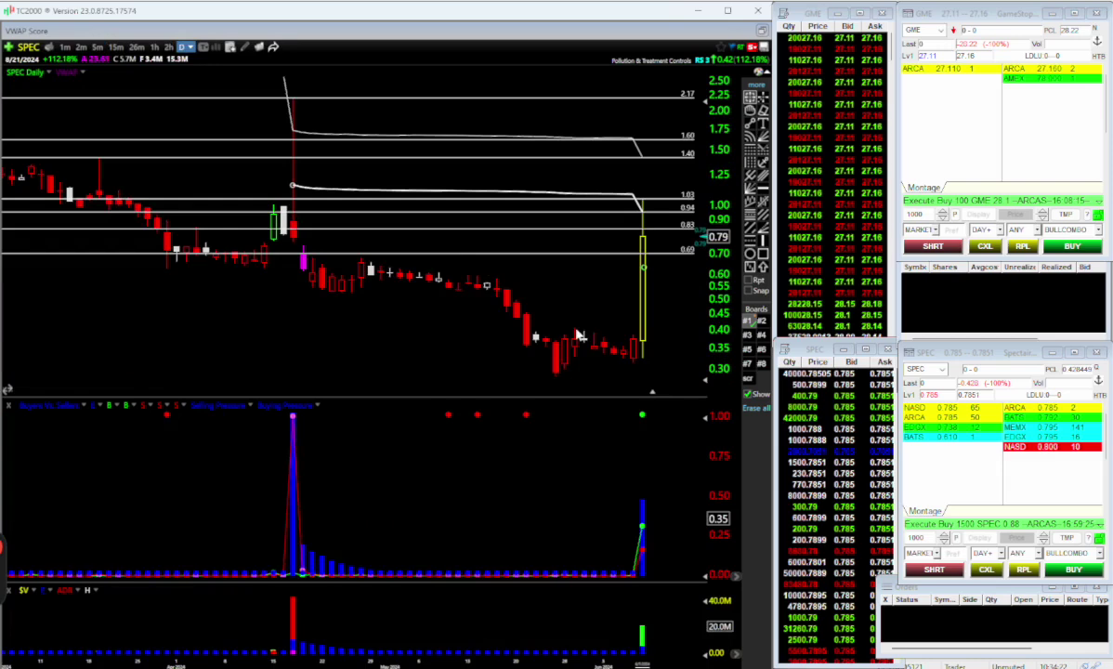
{"action": "left_click", "coordinate": [523, 286]}
{"action": "double_click", "coordinate": [523, 288]}
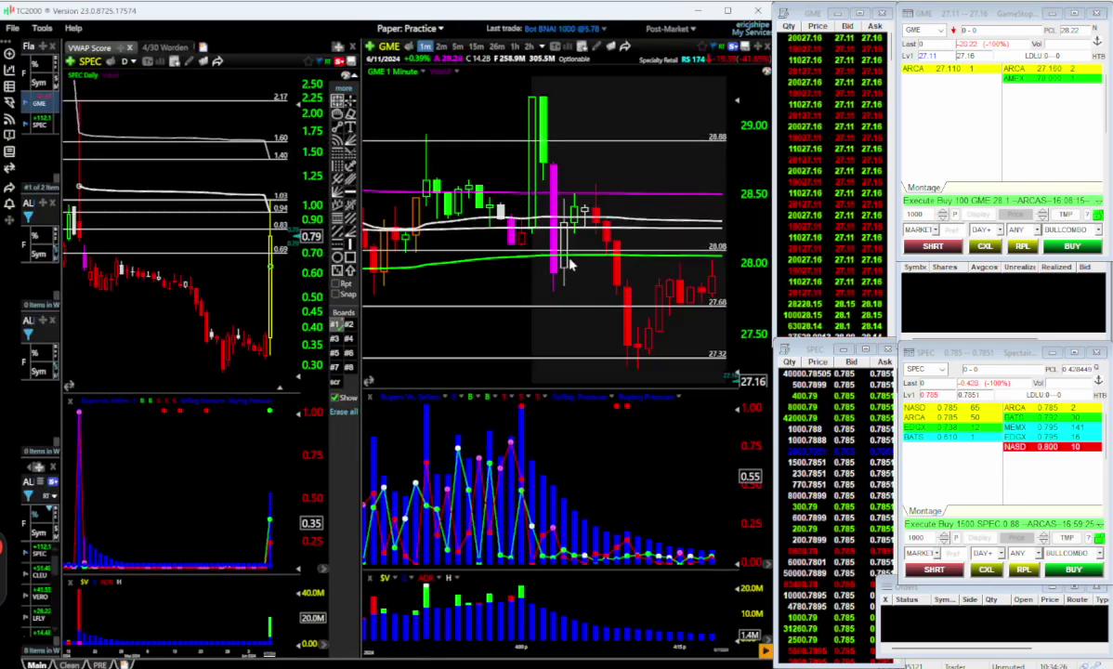
{"action": "scroll", "coordinate": [548, 308], "scroll_direction": "down", "scroll_amount": 3}
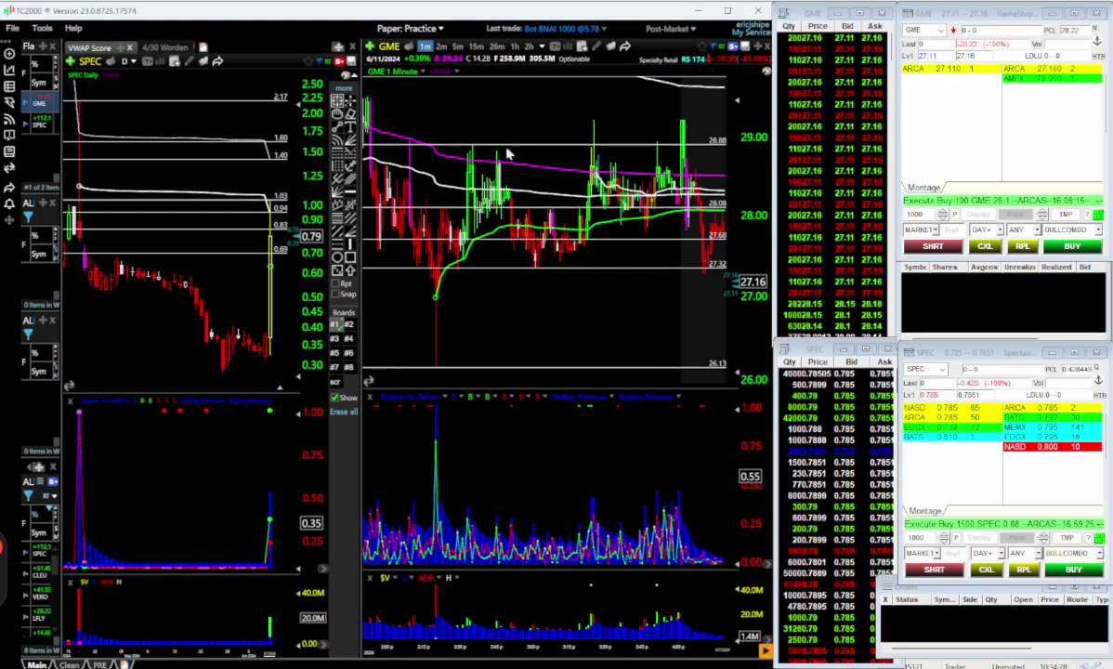
- Switch the GME 1-minute chart to the 2-minute timeframe
{"action": "left_click", "coordinate": [442, 46]}
{"action": "scroll", "coordinate": [564, 215], "scroll_direction": "down", "scroll_amount": 2}
{"action": "scroll", "coordinate": [568, 223], "scroll_direction": "up", "scroll_amount": 1}
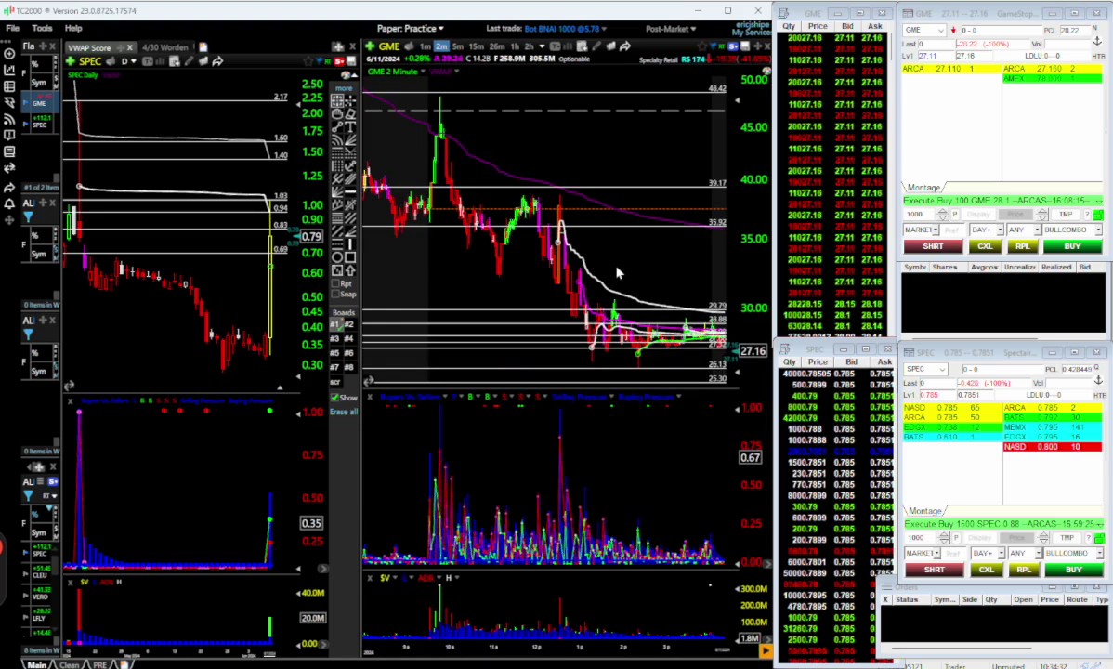
{"action": "scroll", "coordinate": [617, 272], "scroll_direction": "up", "scroll_amount": 3}
- Change the symbol of the 2-minute chart from GME to SPEC
{"action": "type", "text": "s"}
{"action": "key", "text": "Escape"}
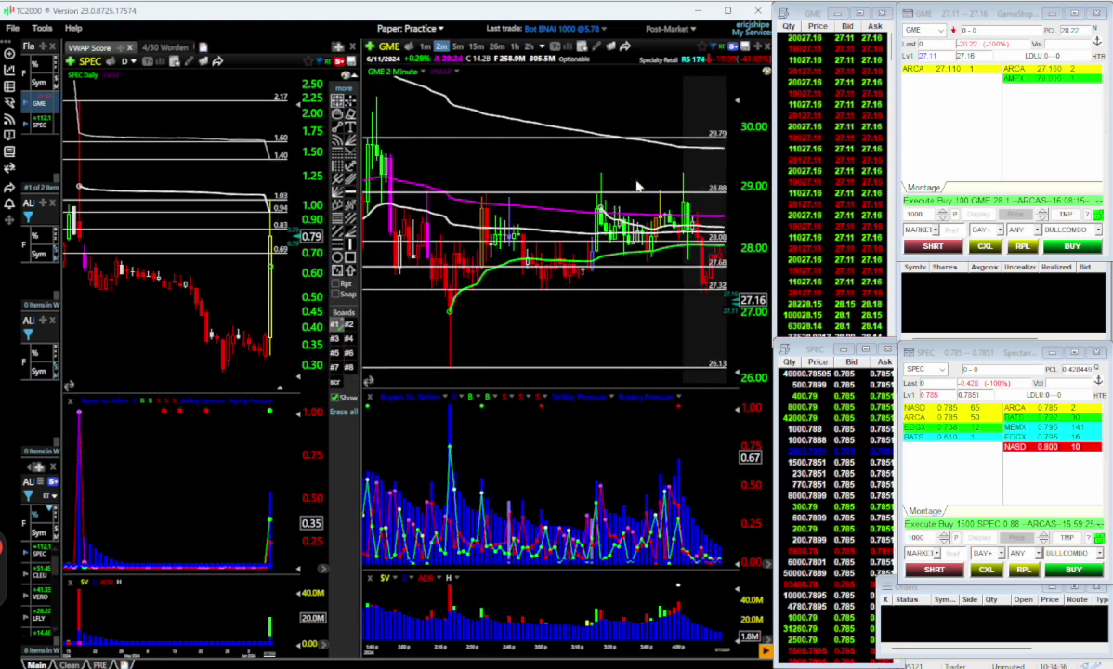
{"action": "type", "text": "spec"}
{"action": "key", "text": "Return"}
- Examine SPEC's post-market surge candle by candle on the 2-minute chart against the 0.69, 0.83, 0.94 and 1.03 lines and the anchored VWAPs
{"action": "left_click_drag", "start_coordinate": [640, 185], "coordinate": [608, 206]}
{"action": "scroll", "coordinate": [676, 233], "scroll_direction": "up", "scroll_amount": 3}
{"action": "scroll", "coordinate": [677, 241], "scroll_direction": "up", "scroll_amount": 2}
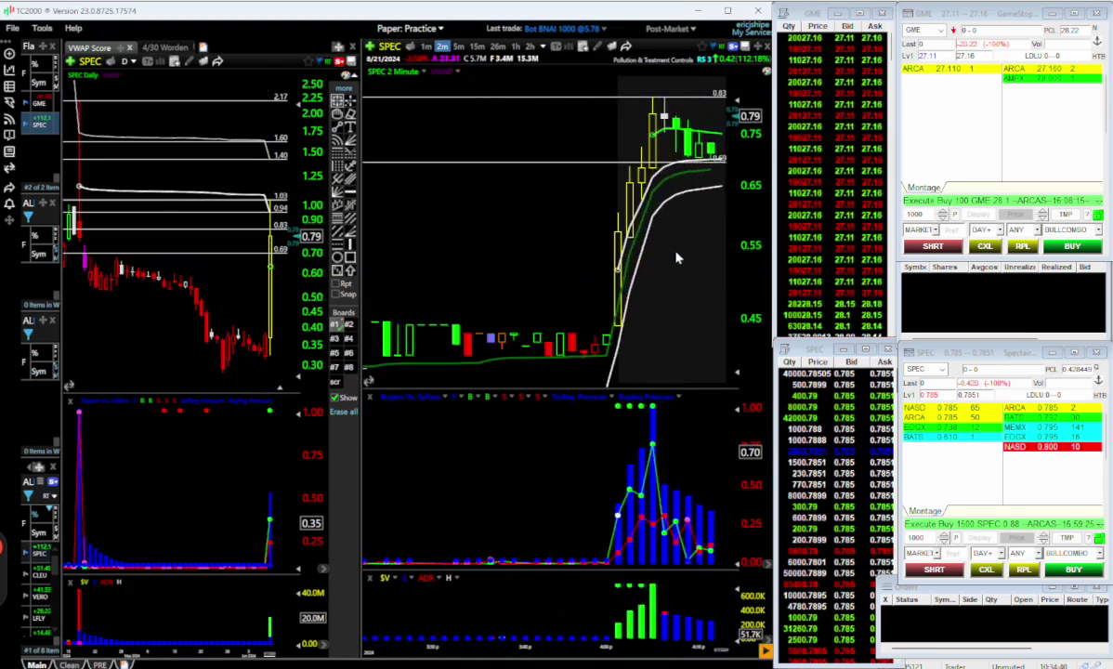
{"action": "left_click_drag", "start_coordinate": [680, 261], "coordinate": [640, 198]}
{"action": "key", "text": "Right"}
{"action": "key", "text": "Right"}
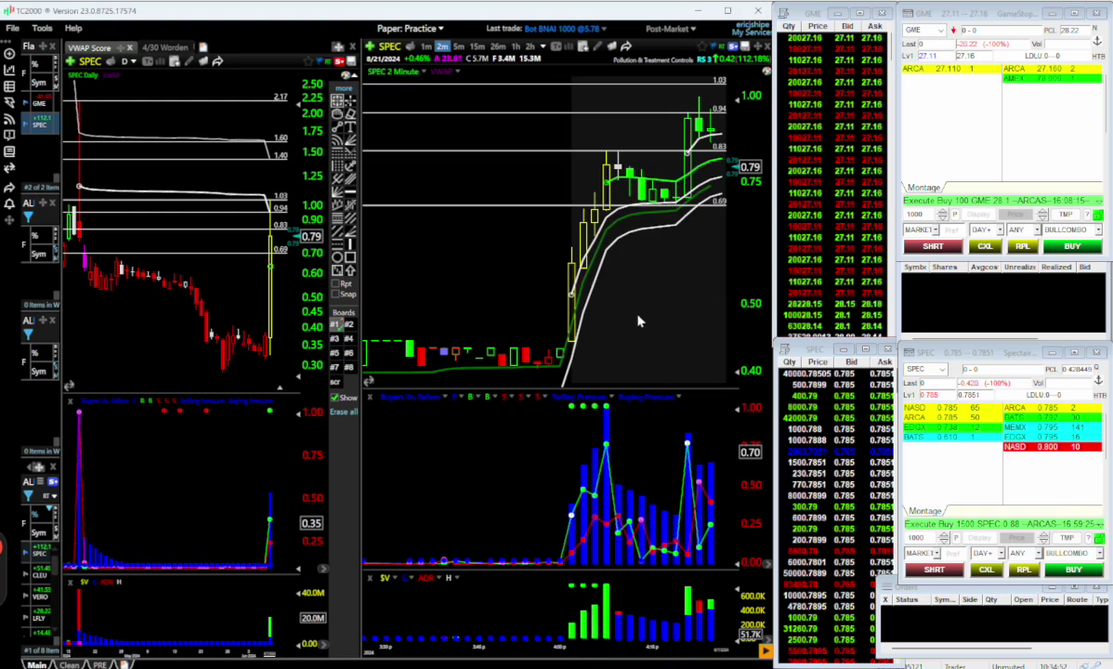
{"action": "scroll", "coordinate": [638, 321], "scroll_direction": "up", "scroll_amount": 2}
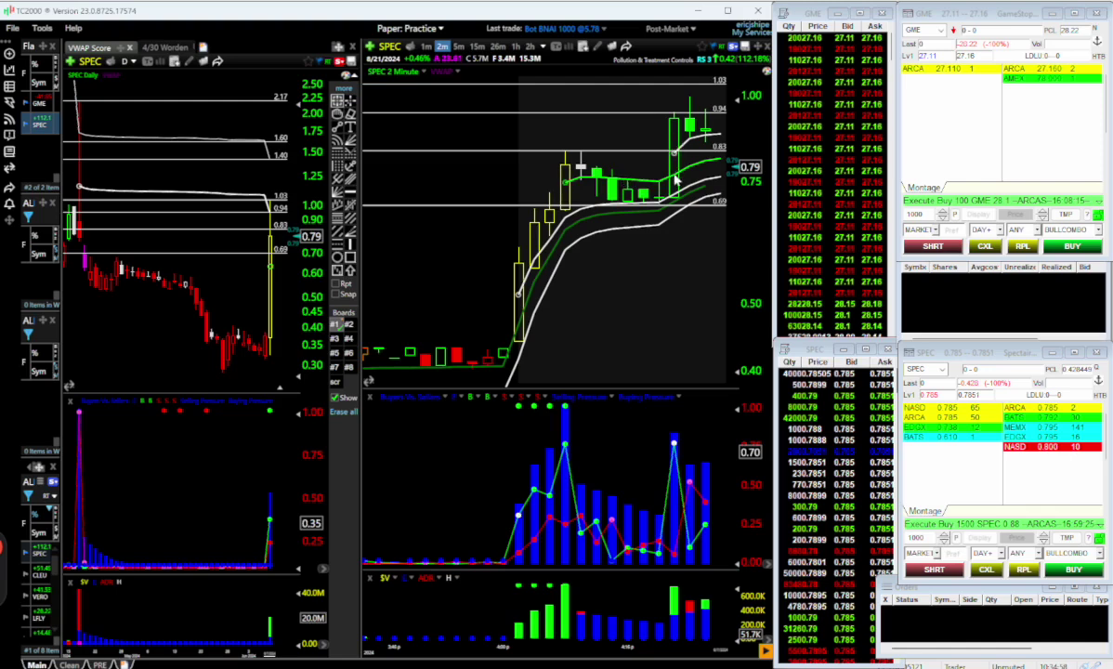
{"action": "left_click_drag", "start_coordinate": [674, 191], "coordinate": [643, 191]}
{"action": "left_click_drag", "start_coordinate": [658, 140], "coordinate": [603, 139]}
{"action": "scroll", "coordinate": [662, 175], "scroll_direction": "down", "scroll_amount": 4}
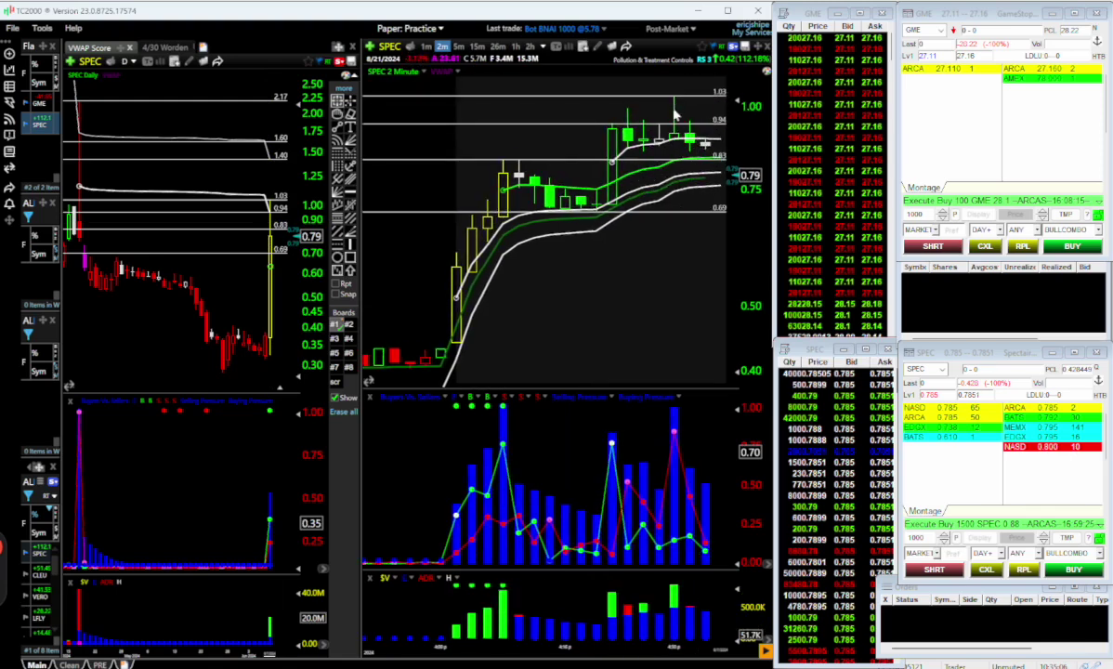
{"action": "scroll", "coordinate": [706, 200], "scroll_direction": "down", "scroll_amount": 2}
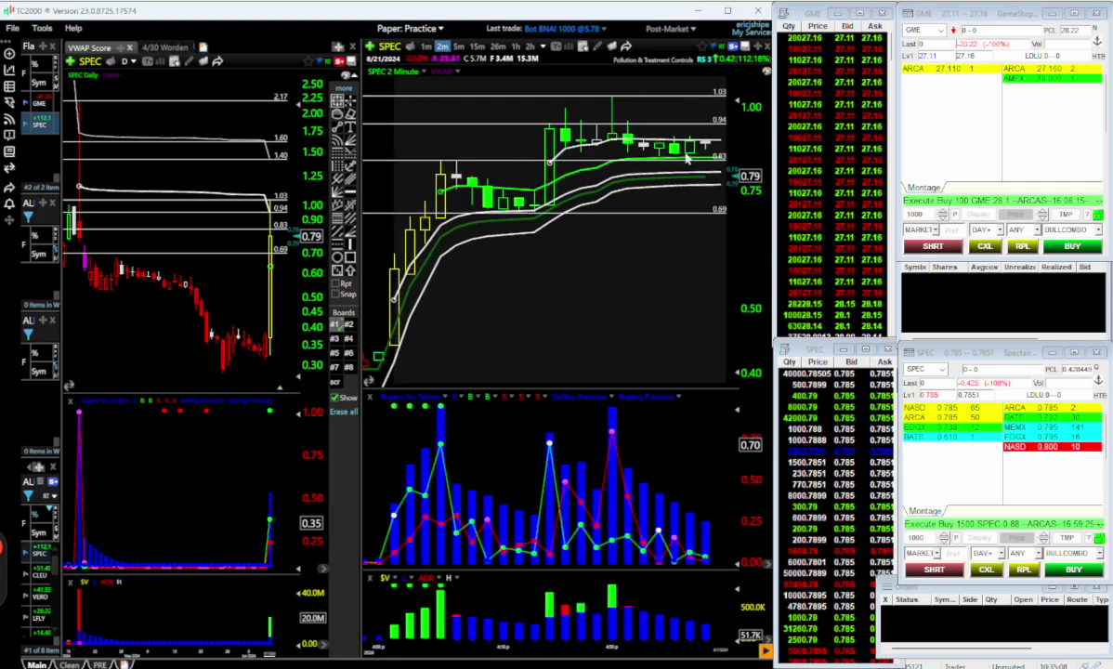
{"action": "scroll", "coordinate": [686, 154], "scroll_direction": "down", "scroll_amount": 6}
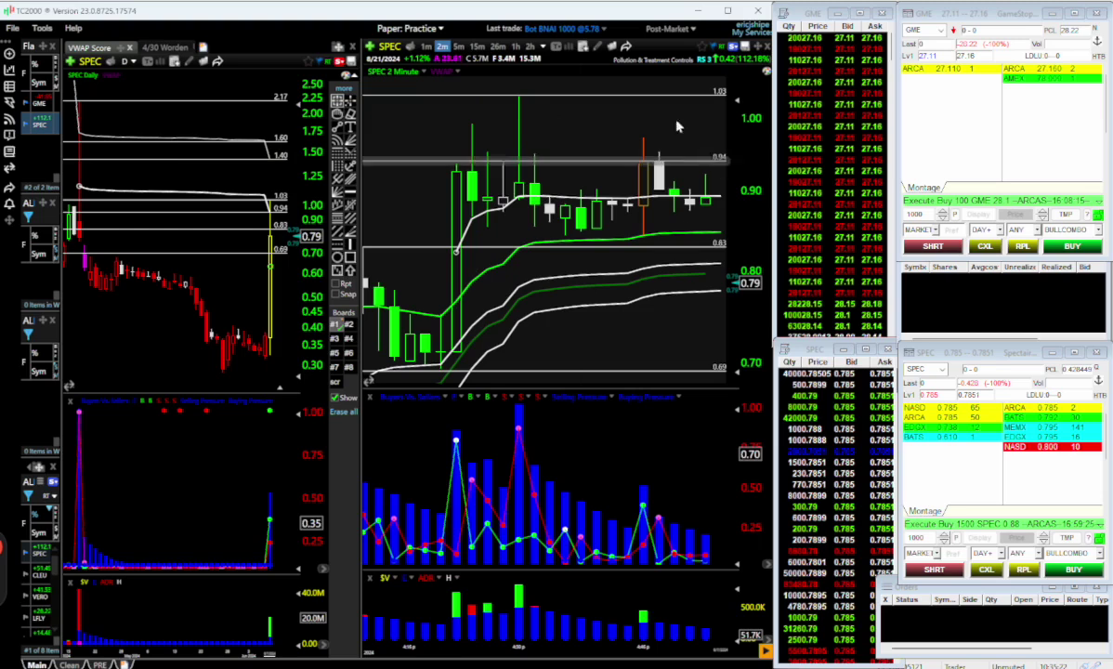
- Examine SPEC's post-market pullback from the 0.94 line through the anchored VWAPs to the latest 2-minute candles
{"action": "left_click", "coordinate": [641, 221]}
{"action": "scroll", "coordinate": [640, 224], "scroll_direction": "down", "scroll_amount": 5}
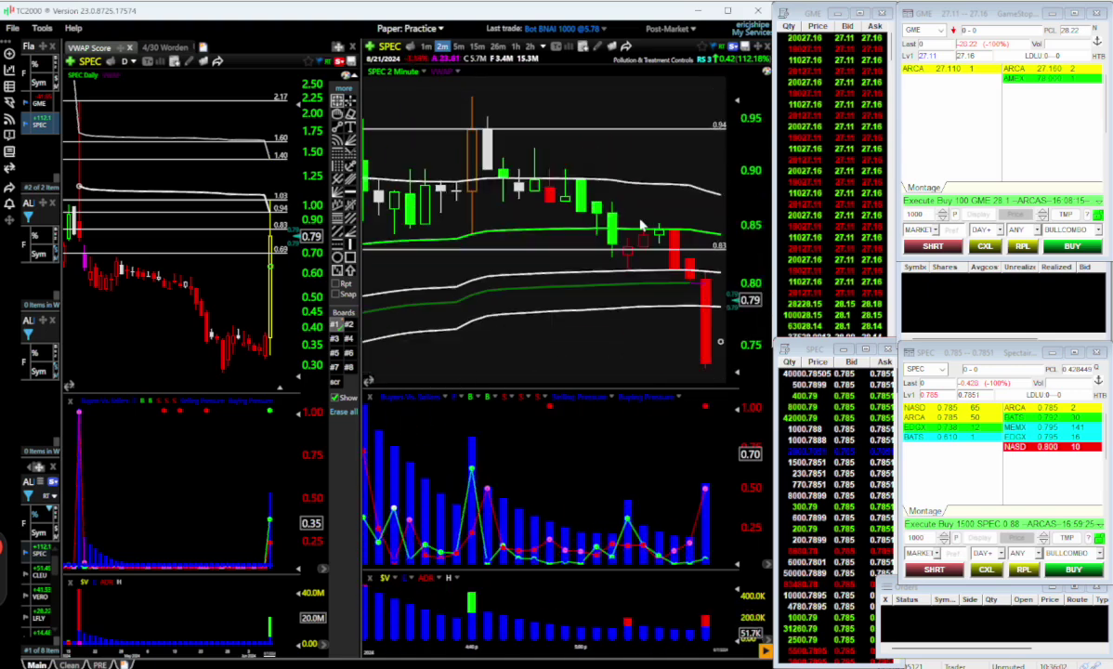
{"action": "scroll", "coordinate": [678, 297], "scroll_direction": "down", "scroll_amount": 3}
{"action": "scroll", "coordinate": [704, 339], "scroll_direction": "down", "scroll_amount": 1}
{"action": "scroll", "coordinate": [699, 334], "scroll_direction": "down", "scroll_amount": 3}
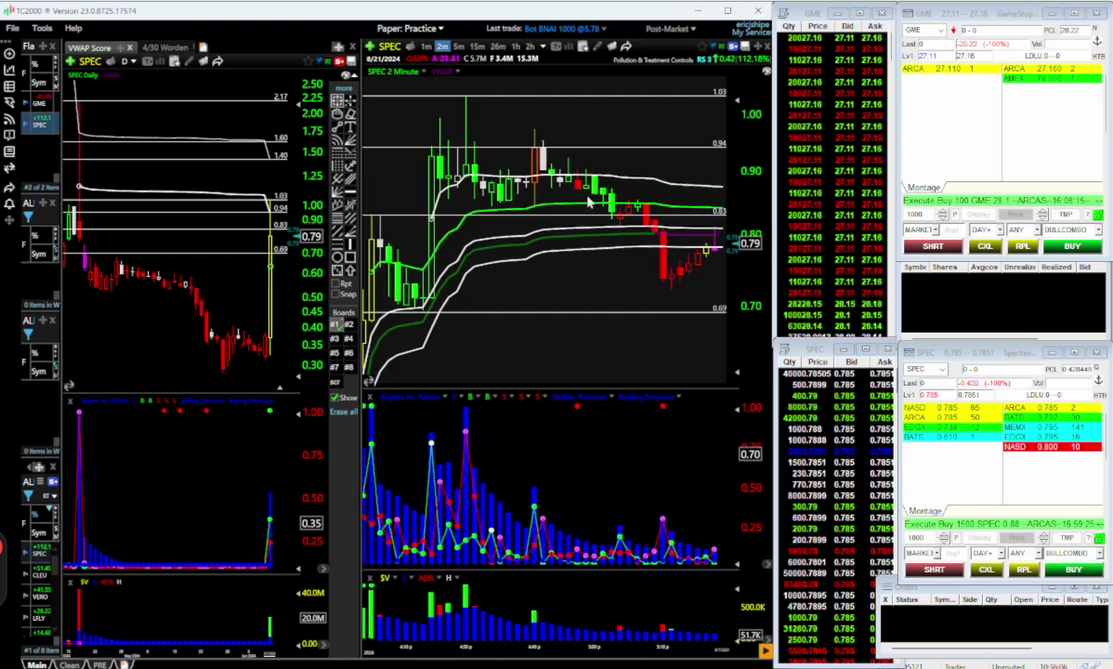
{"action": "mouse_move", "coordinate": [563, 179]}
{"action": "left_mouse_down"}
{"action": "mouse_move", "coordinate": [621, 219]}
{"action": "mouse_move", "coordinate": [659, 277]}
{"action": "left_mouse_up"}
{"action": "scroll", "coordinate": [658, 278], "scroll_direction": "up", "scroll_amount": 4}
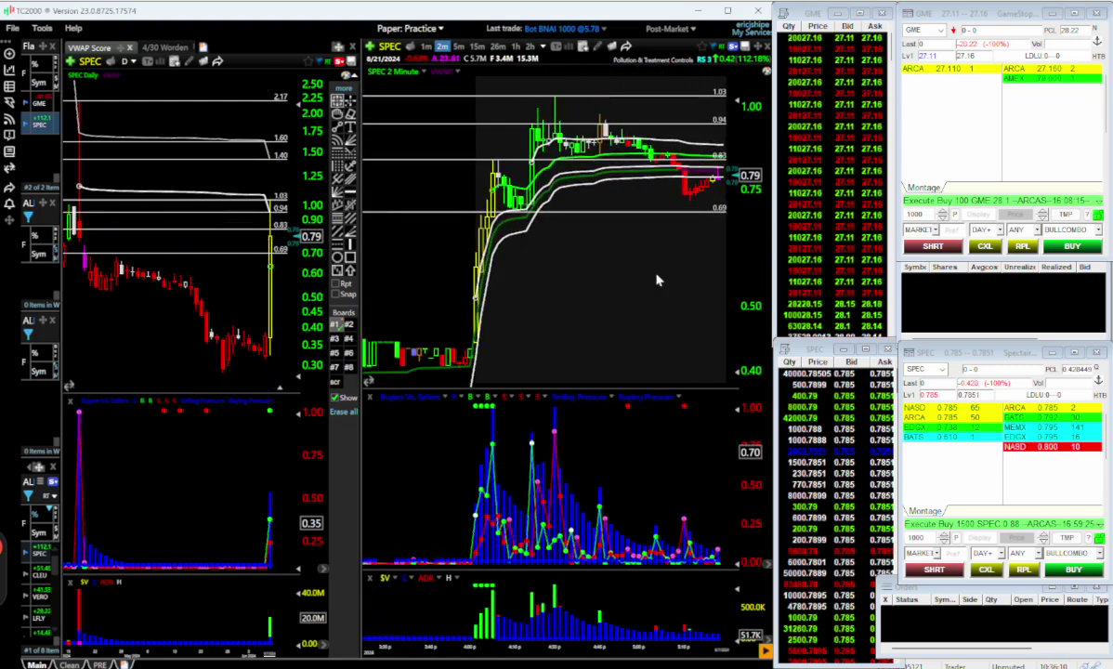
- Remove the Strong Upward Move conditional color from the price style of the SPEC 2-minute chart
{"action": "left_click", "coordinate": [641, 316]}
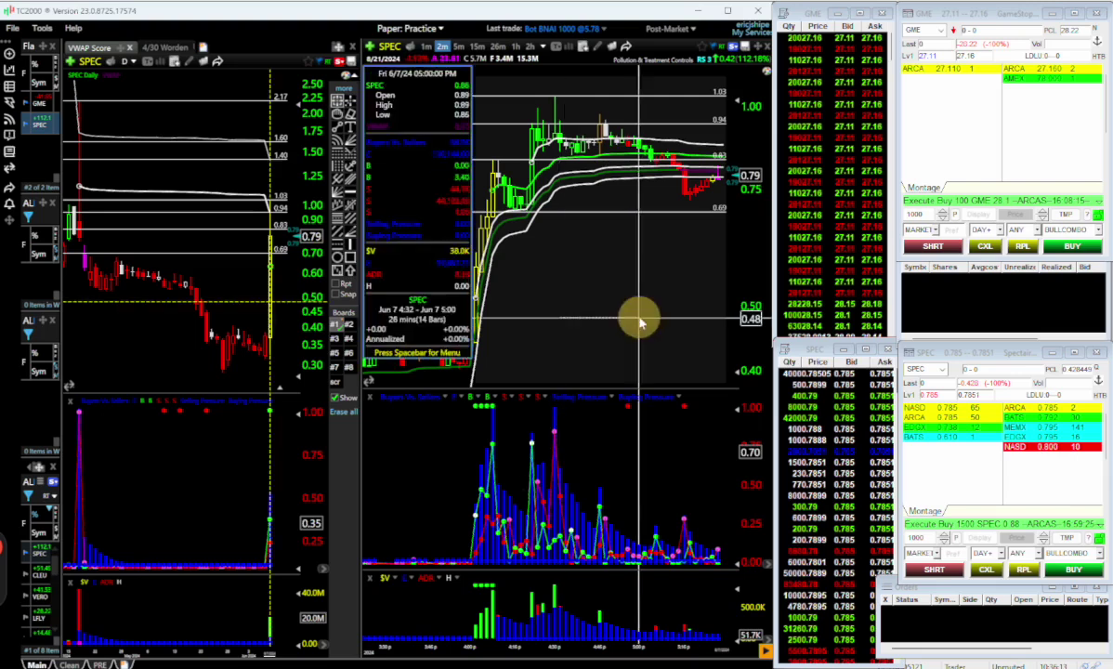
{"action": "right_click", "coordinate": [576, 264]}
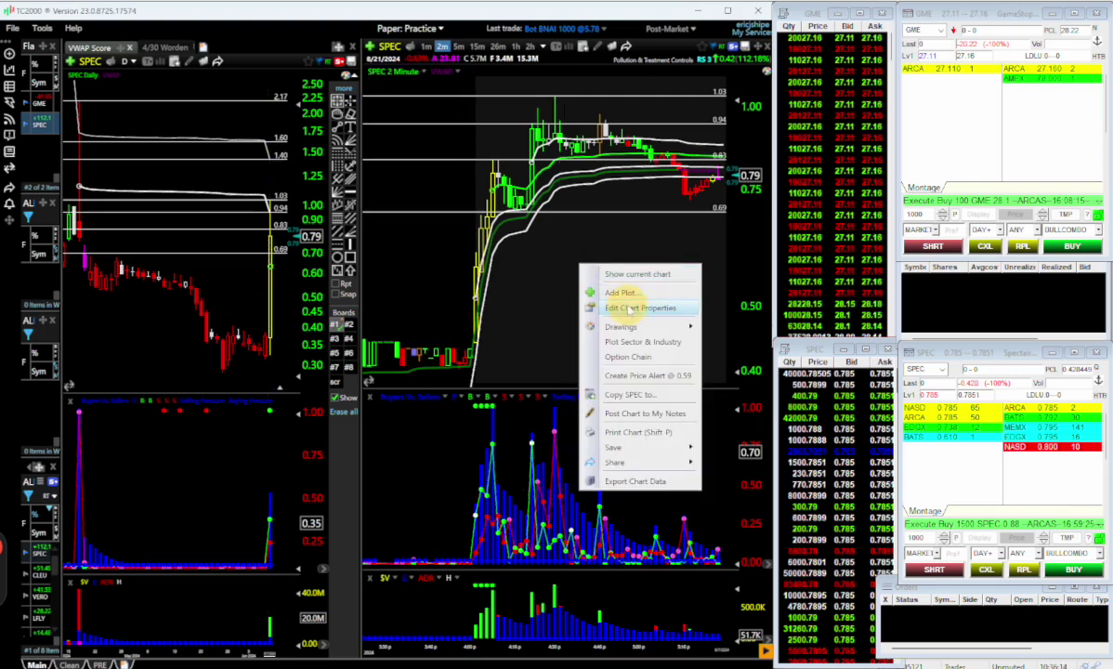
{"action": "left_click", "coordinate": [628, 311]}
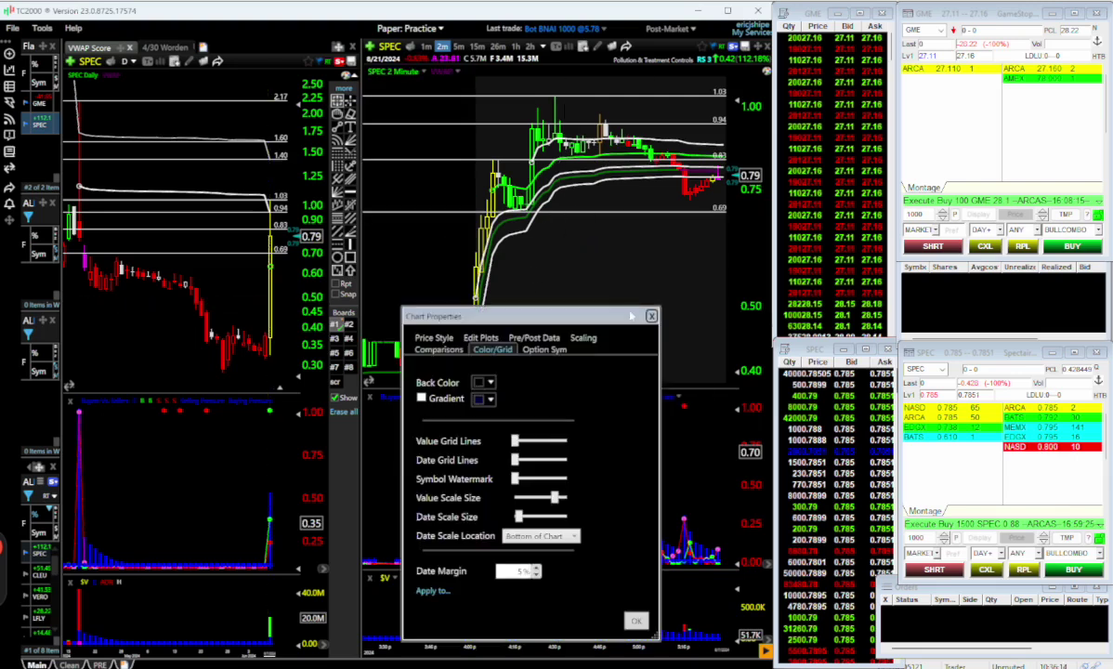
{"action": "left_click", "coordinate": [433, 339]}
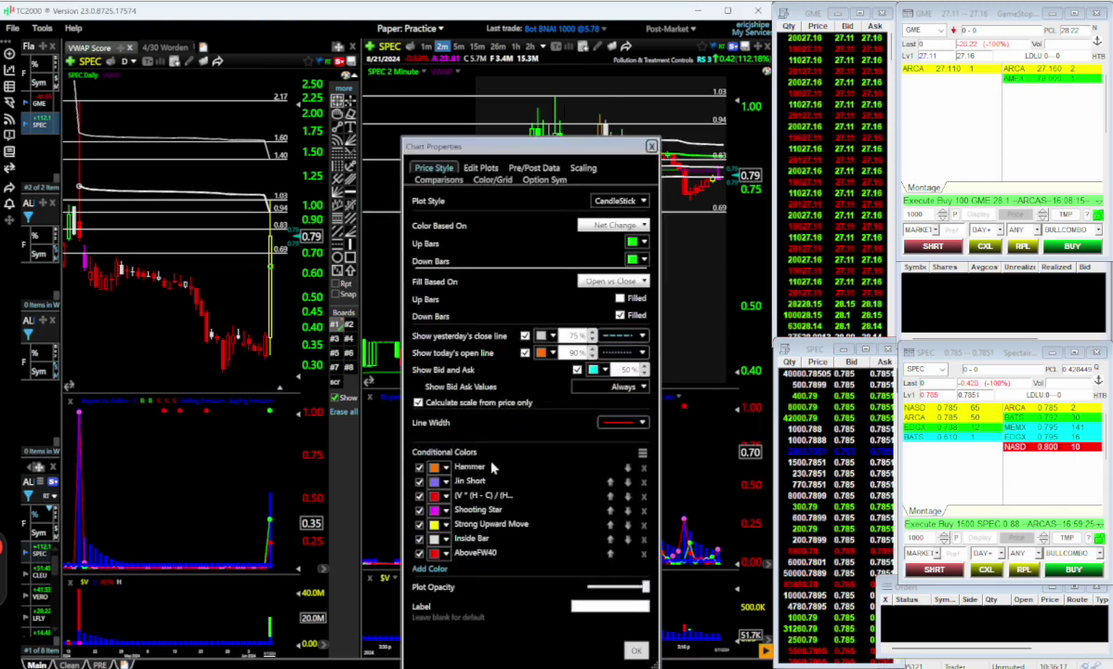
{"action": "left_click", "coordinate": [643, 525]}
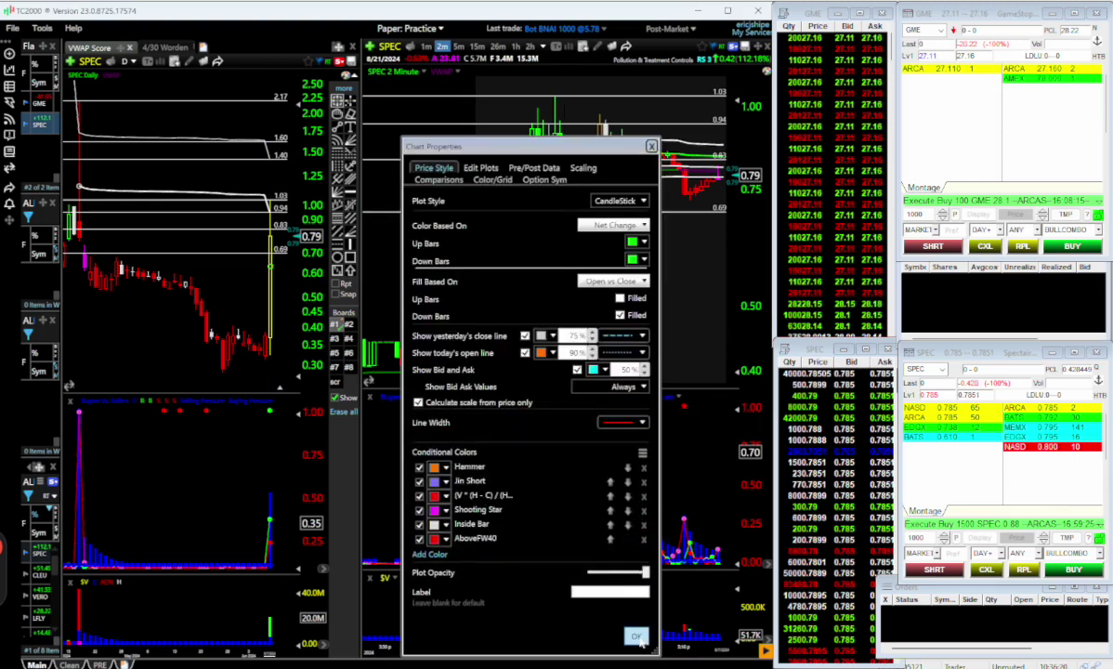
{"action": "left_click", "coordinate": [636, 635]}
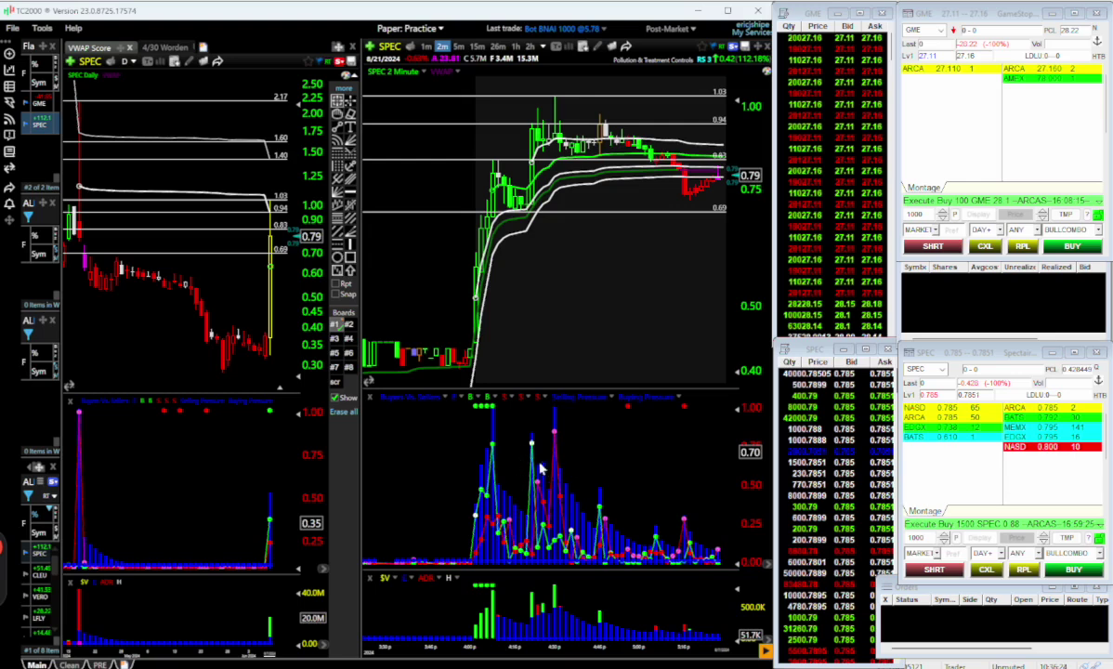
- Switch the chart cursor to the hand tool and go back to SPEC's first post-market candles on the 2-minute chart
{"action": "scroll", "coordinate": [596, 334], "scroll_direction": "up", "scroll_amount": 3}
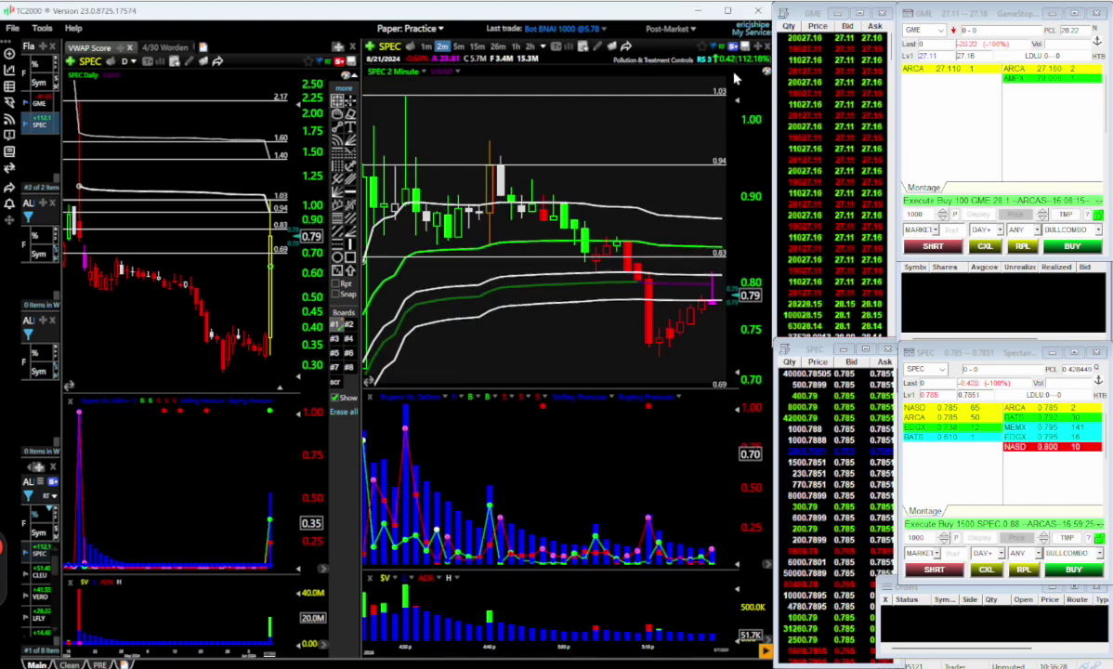
{"action": "left_click", "coordinate": [338, 112]}
{"action": "mouse_move", "coordinate": [520, 119]}
{"action": "left_mouse_down"}
{"action": "mouse_move", "coordinate": [723, 117]}
{"action": "mouse_move", "coordinate": [822, 135]}
{"action": "left_mouse_up"}
{"action": "left_click_drag", "start_coordinate": [604, 305], "coordinate": [683, 336]}
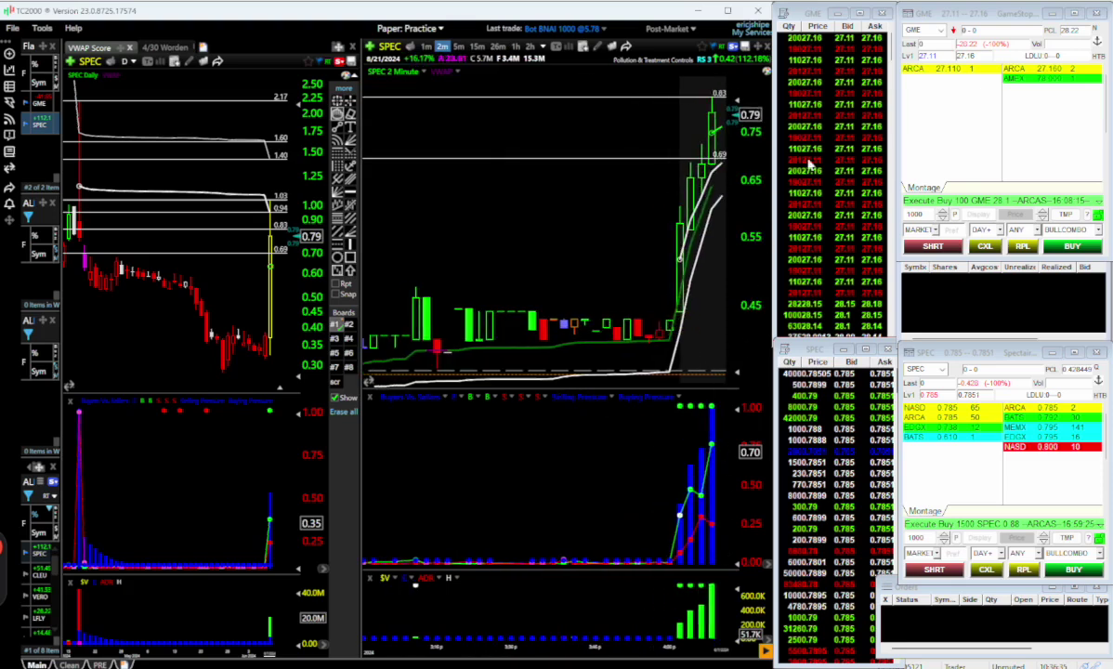
{"action": "scroll", "coordinate": [684, 485], "scroll_direction": "up", "scroll_amount": 2}
{"action": "scroll", "coordinate": [684, 485], "scroll_direction": "up", "scroll_amount": 1}
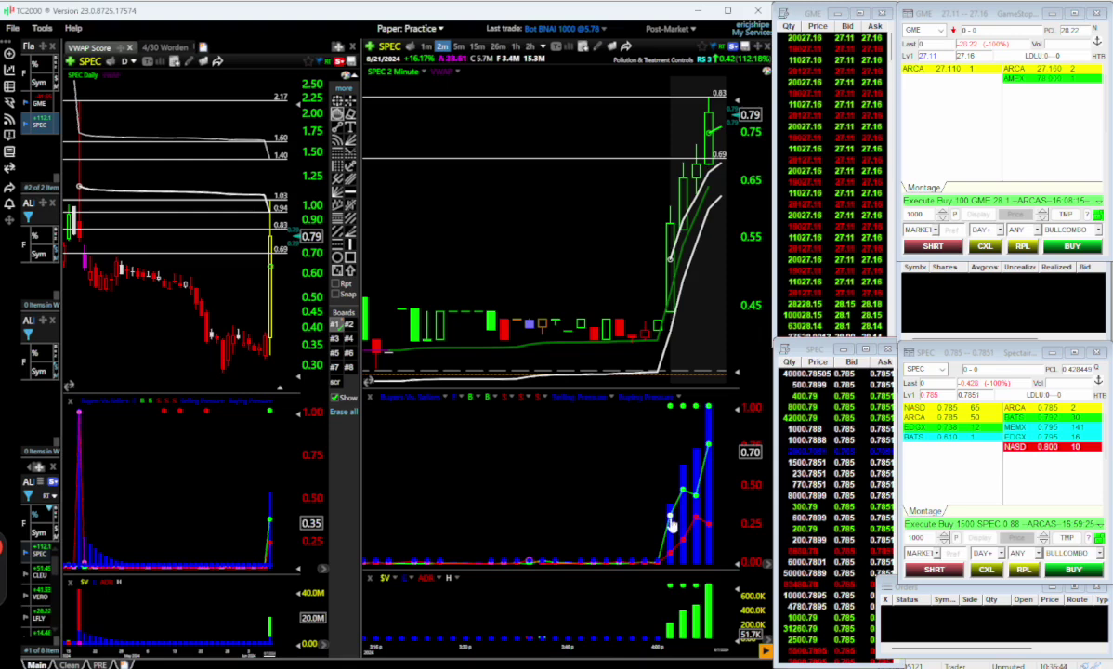
- Examine the buying and selling pressure lines and volume bars below SPEC's 2-minute chart throughout the post-market run and pullback
{"action": "left_click", "coordinate": [664, 493]}
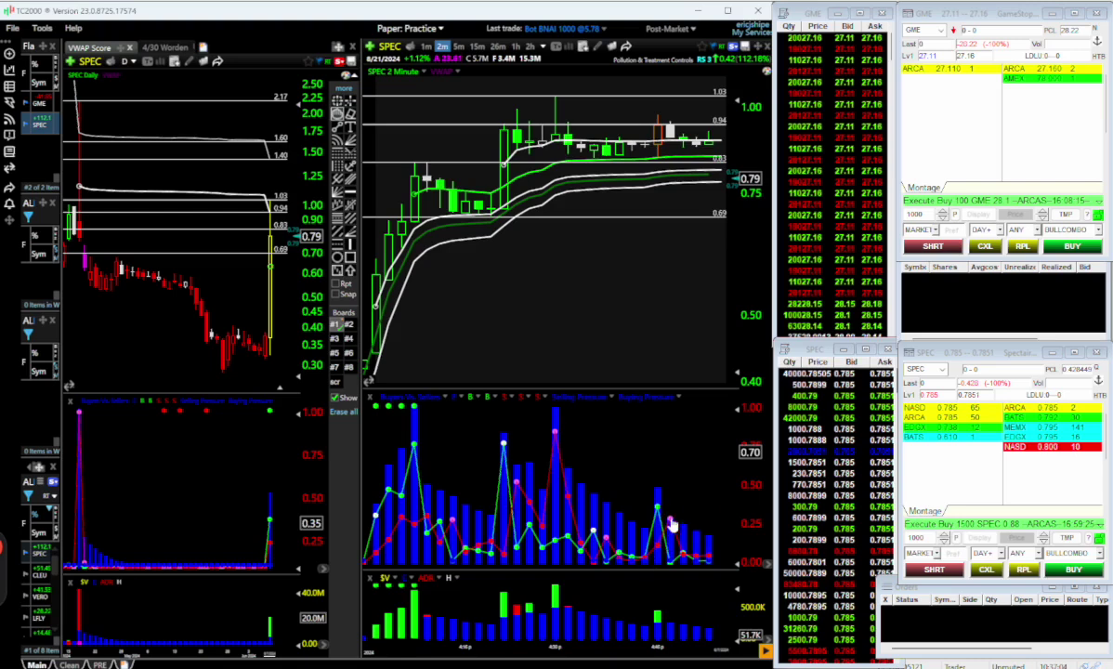
{"action": "scroll", "coordinate": [692, 473], "scroll_direction": "down", "scroll_amount": 2}
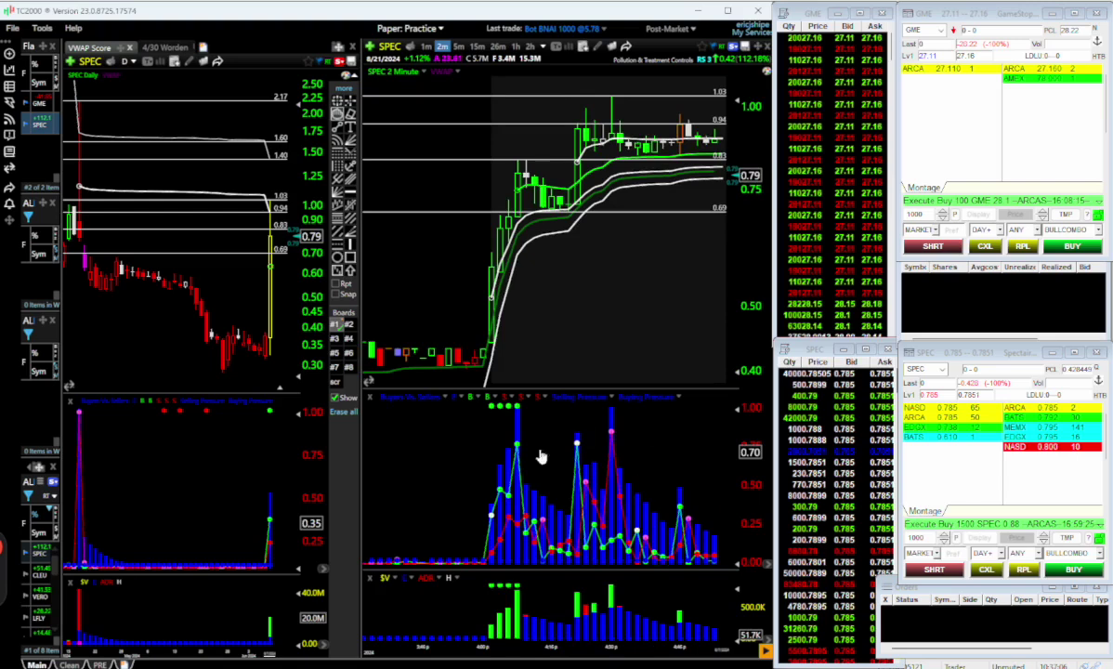
{"action": "scroll", "coordinate": [585, 506], "scroll_direction": "up", "scroll_amount": 3}
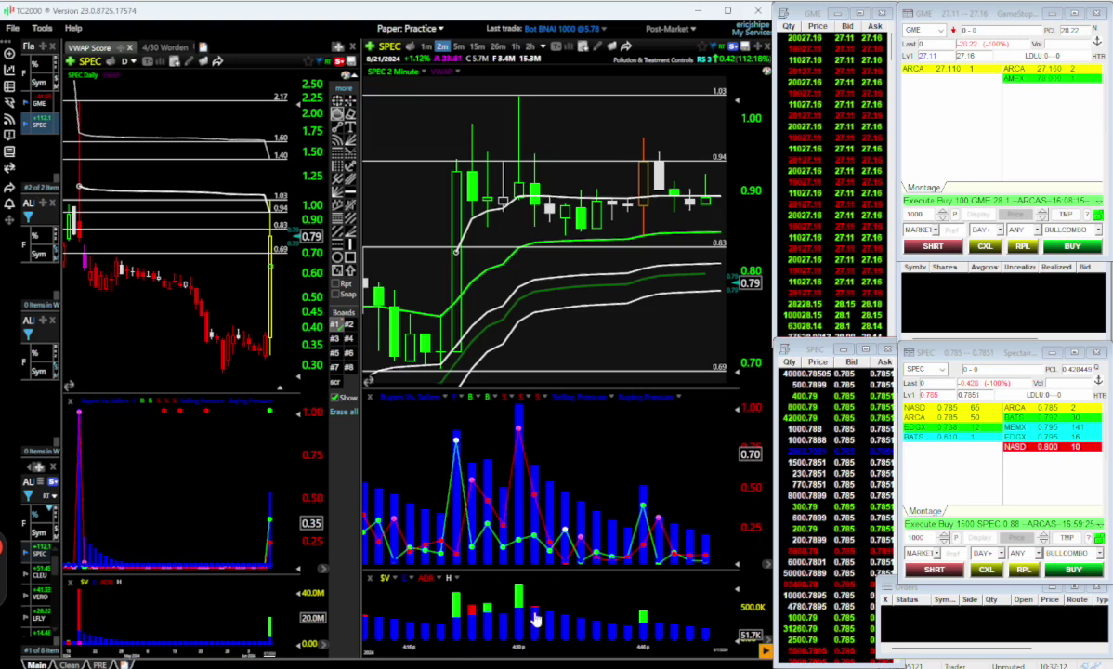
{"action": "left_click_drag", "start_coordinate": [568, 576], "coordinate": [384, 592]}
{"action": "left_click_drag", "start_coordinate": [594, 491], "coordinate": [873, 473]}
{"action": "left_click_drag", "start_coordinate": [530, 551], "coordinate": [685, 542]}
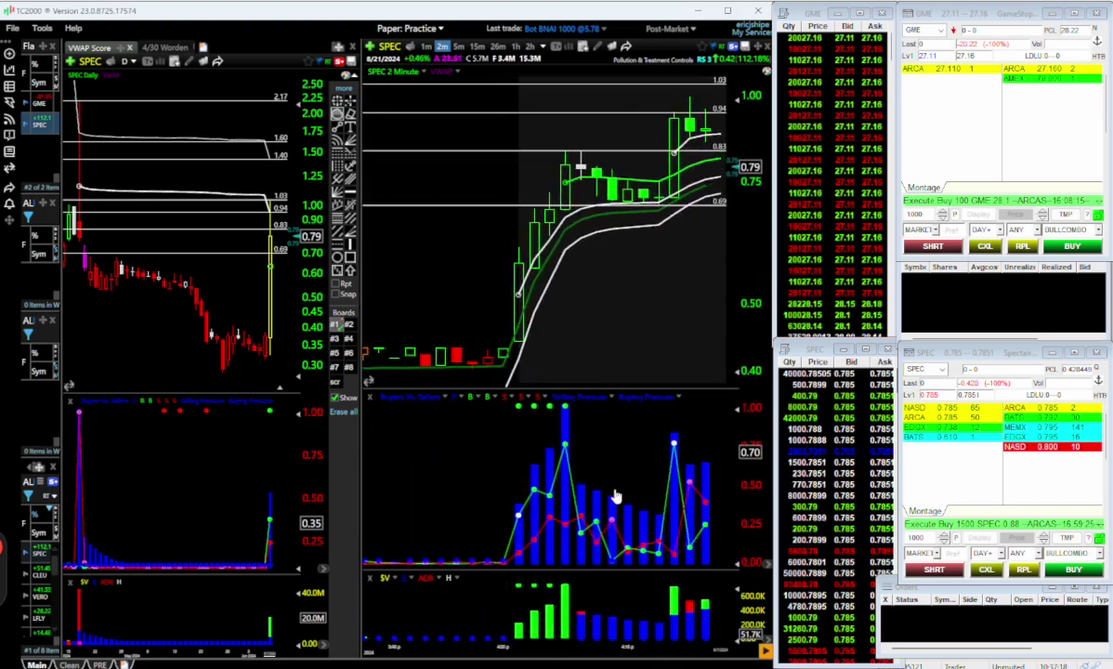
{"action": "scroll", "coordinate": [615, 496], "scroll_direction": "down", "scroll_amount": 3}
{"action": "left_click_drag", "start_coordinate": [615, 495], "coordinate": [472, 489]}
{"action": "left_click_drag", "start_coordinate": [497, 304], "coordinate": [429, 201]}
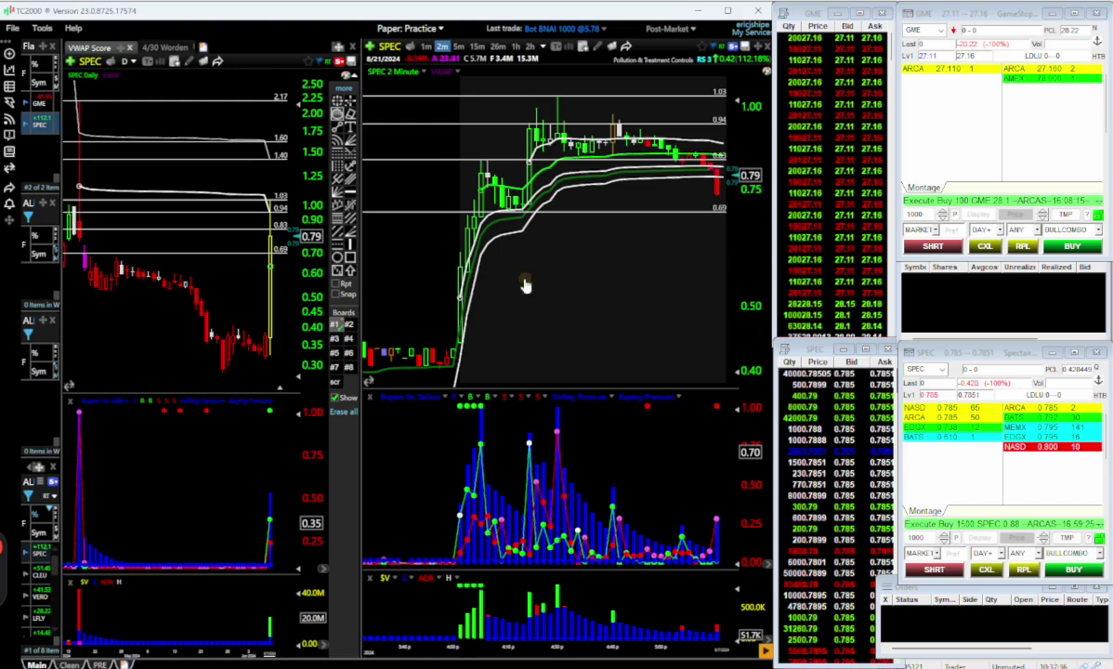
- Change the symbol of the 2-minute chart back to GME
{"action": "type", "text": "gem,"}
{"action": "key", "text": "BackSpace"}
{"action": "key", "text": "BackSpace"}
{"action": "key", "text": "BackSpace"}
{"action": "type", "text": "me"}
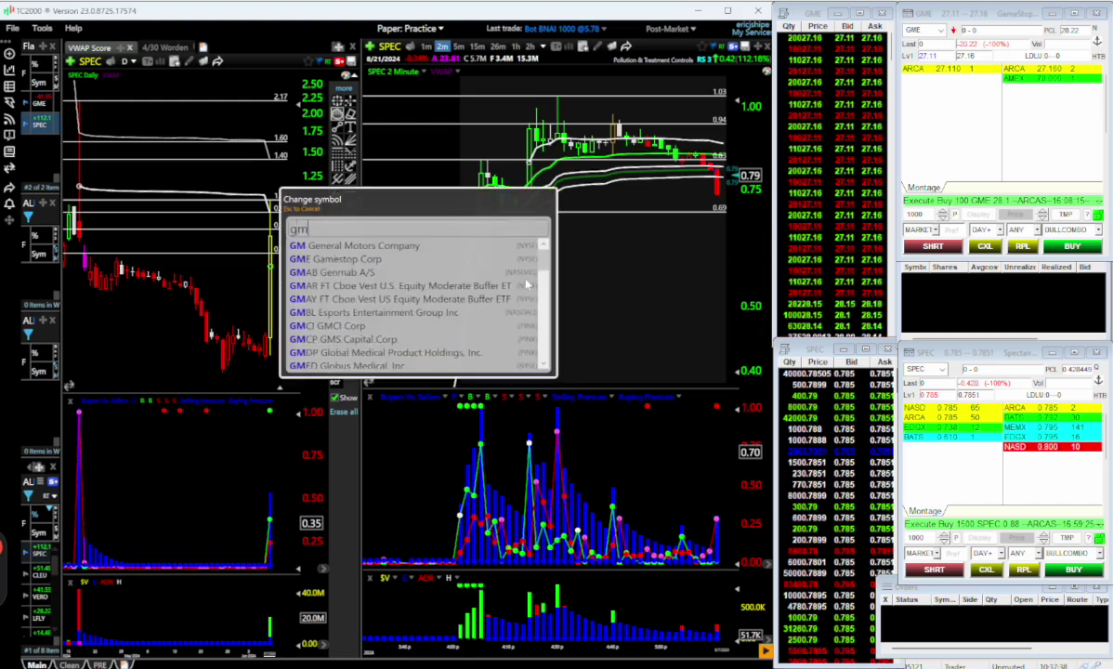
{"action": "key", "text": "Return"}
- Examine GME's June 6 run-up and June 7 sell-off on the 2-minute chart against its horizontal levels and VWAP lines
{"action": "scroll", "coordinate": [525, 285], "scroll_direction": "up", "scroll_amount": 10}
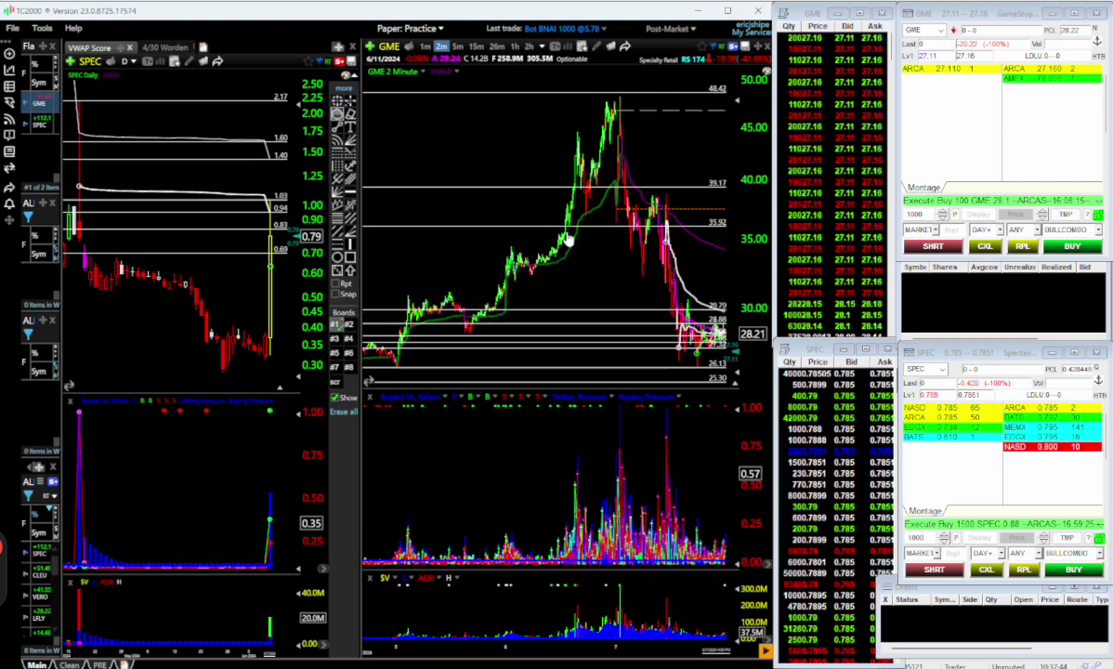
{"action": "scroll", "coordinate": [535, 214], "scroll_direction": "up", "scroll_amount": 2}
{"action": "left_click", "coordinate": [538, 208]}
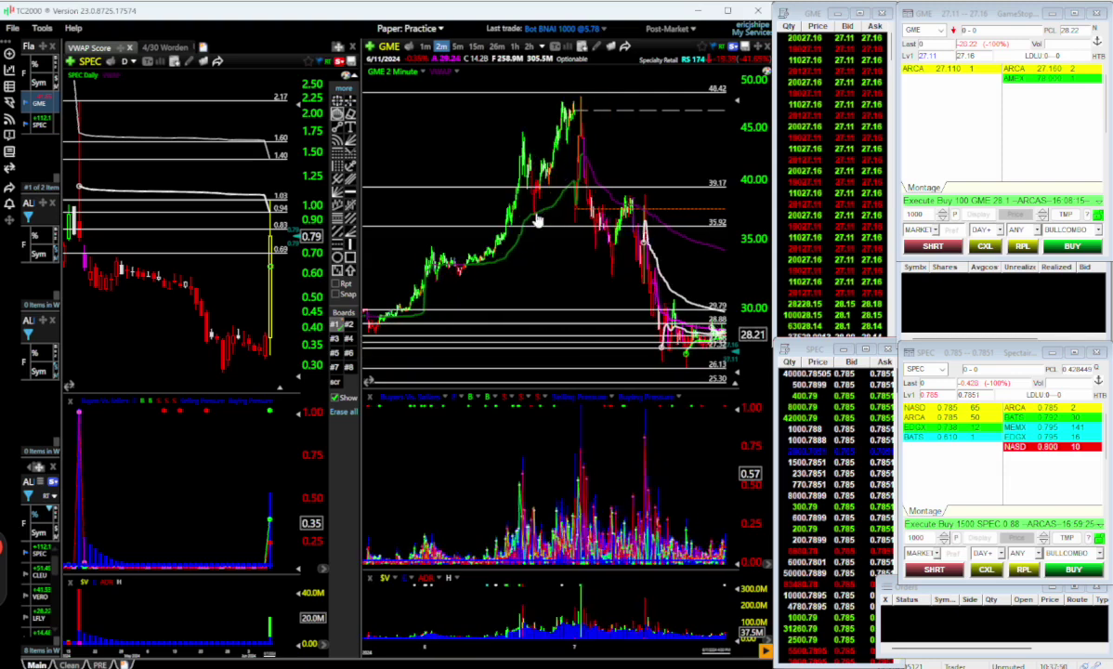
{"action": "key", "text": "ctrl+e"}
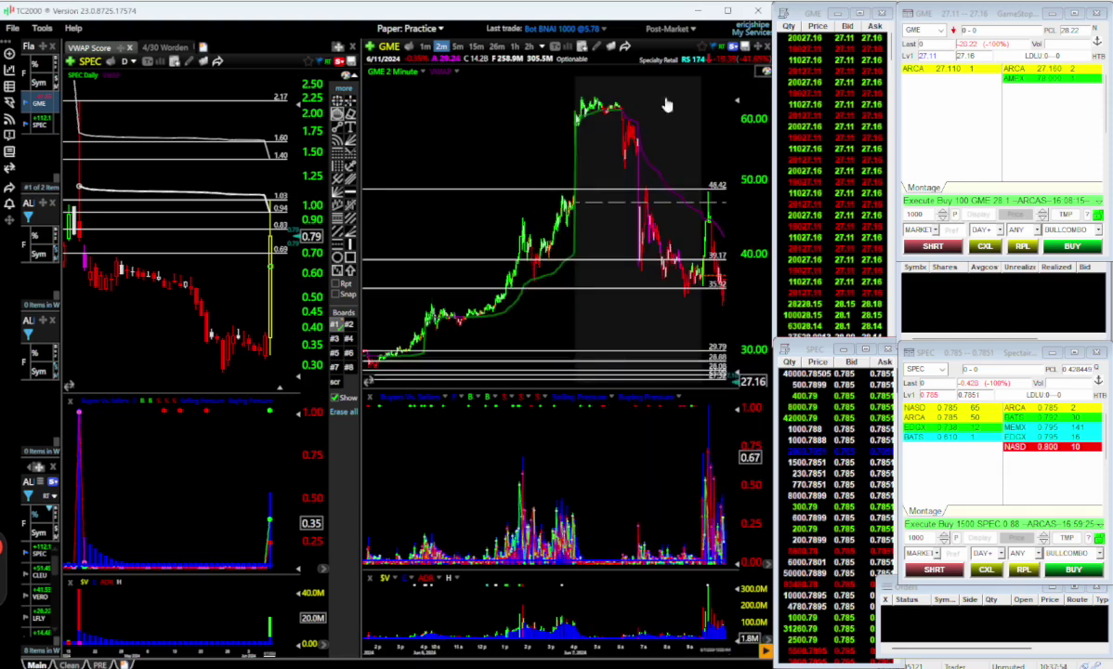
{"action": "scroll", "coordinate": [589, 162], "scroll_direction": "up", "scroll_amount": 3}
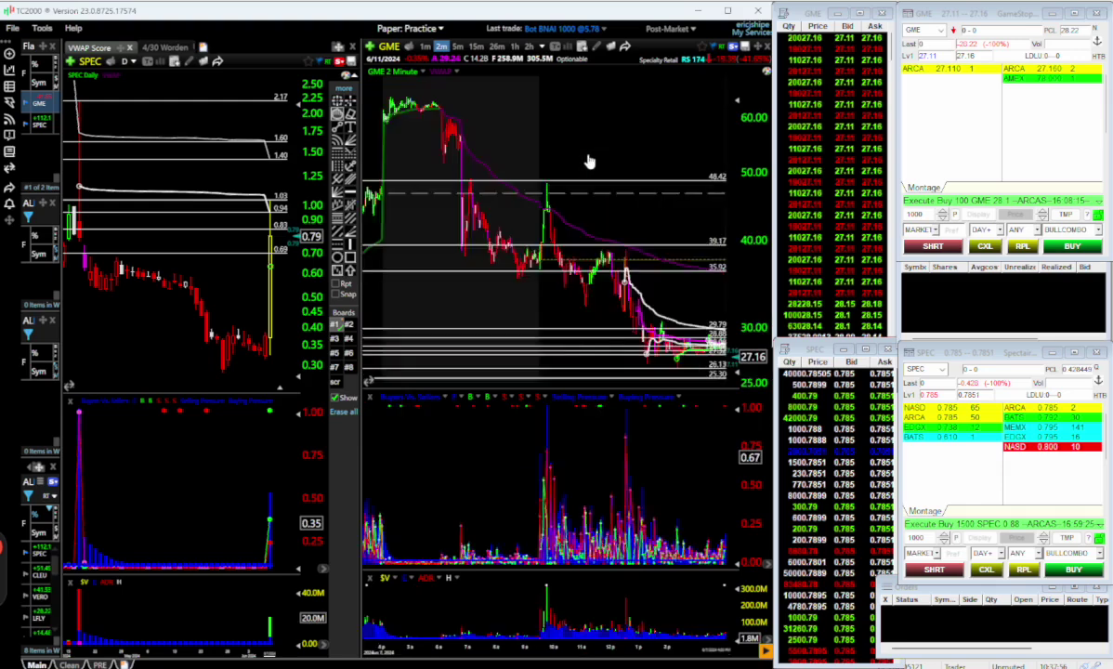
{"action": "scroll", "coordinate": [589, 162], "scroll_direction": "down", "scroll_amount": 3}
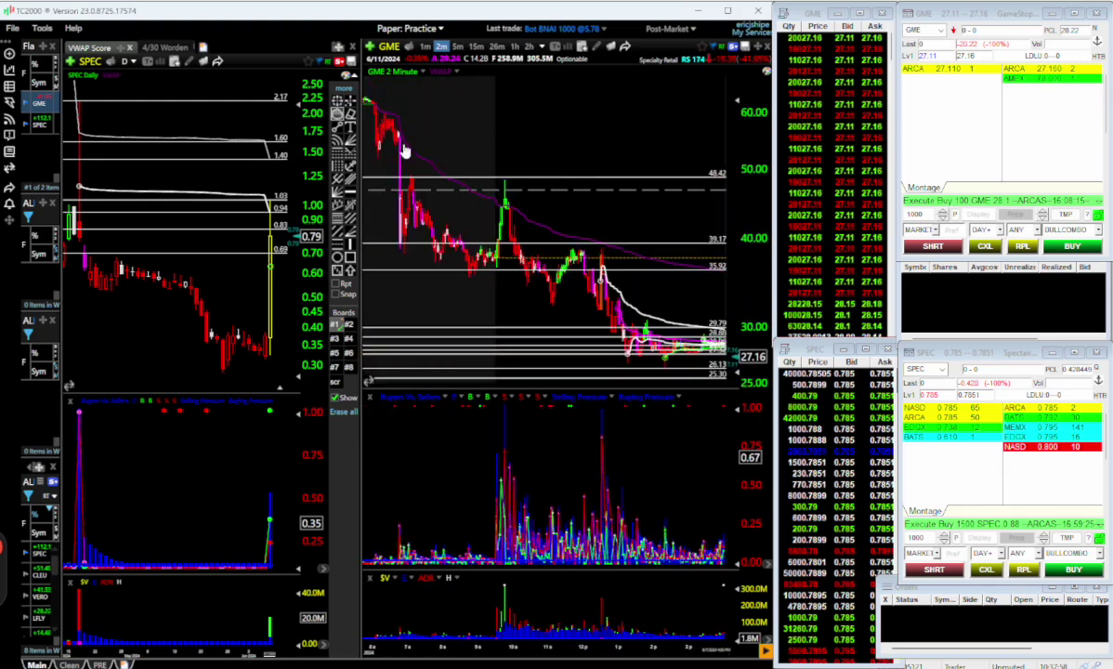
{"action": "scroll", "coordinate": [409, 154], "scroll_direction": "down", "scroll_amount": 1}
{"action": "left_click_drag", "start_coordinate": [407, 155], "coordinate": [475, 135]}
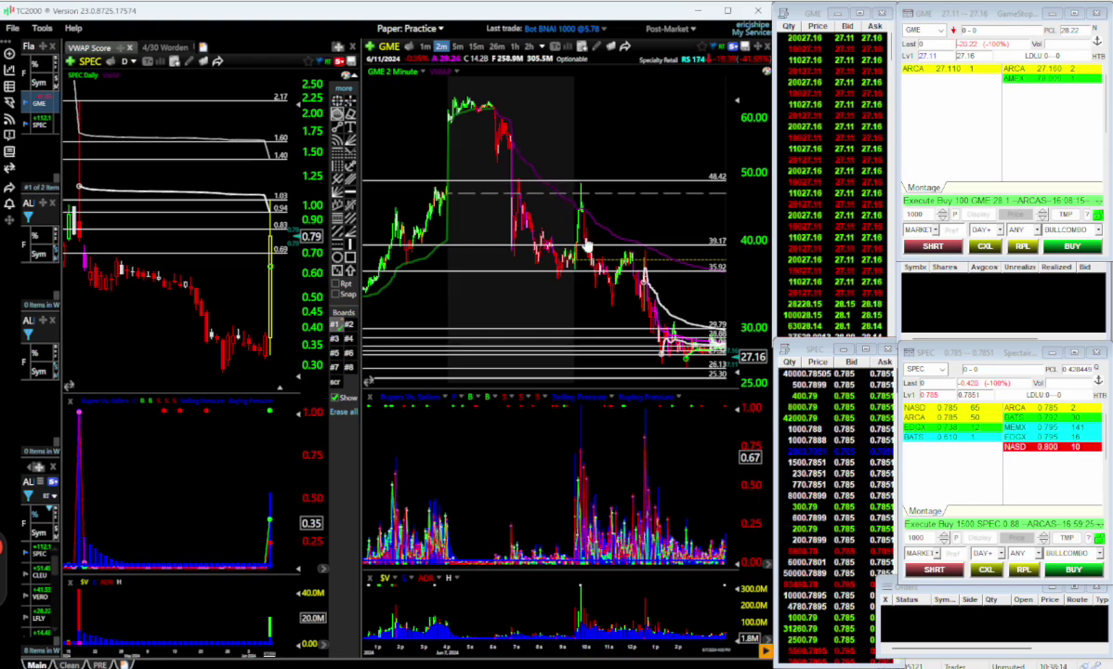
{"action": "scroll", "coordinate": [586, 244], "scroll_direction": "up", "scroll_amount": 3}
{"action": "scroll", "coordinate": [586, 244], "scroll_direction": "up", "scroll_amount": 2}
{"action": "scroll", "coordinate": [586, 244], "scroll_direction": "down", "scroll_amount": 2}
{"action": "scroll", "coordinate": [586, 245], "scroll_direction": "down", "scroll_amount": 2}
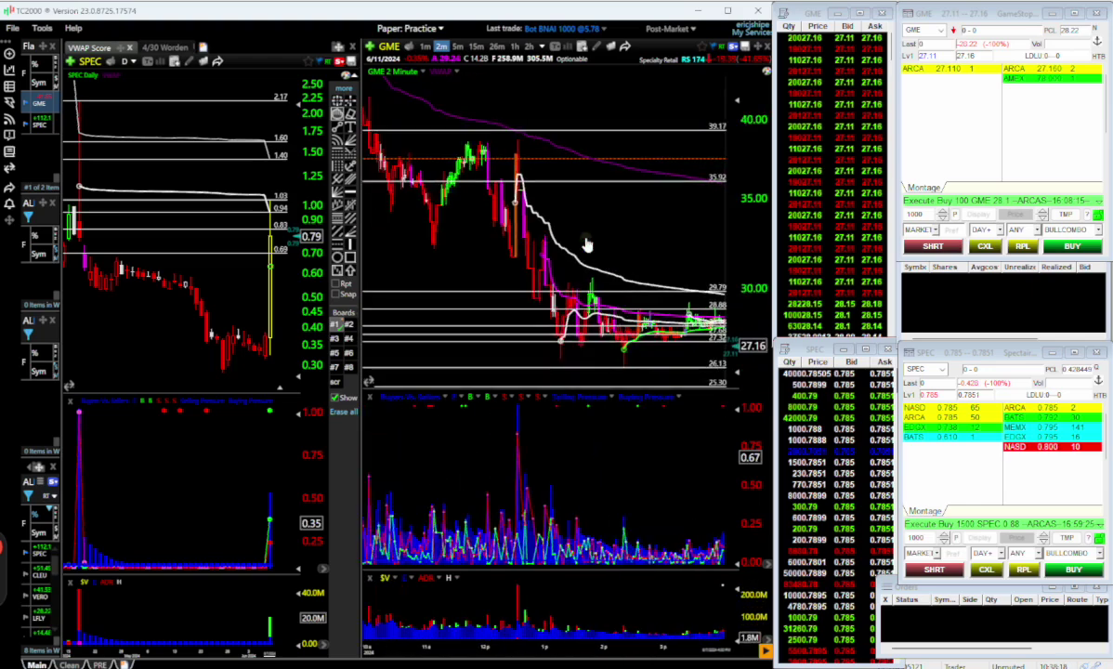
{"action": "scroll", "coordinate": [587, 244], "scroll_direction": "down", "scroll_amount": 2}
{"action": "scroll", "coordinate": [477, 285], "scroll_direction": "down", "scroll_amount": 2}
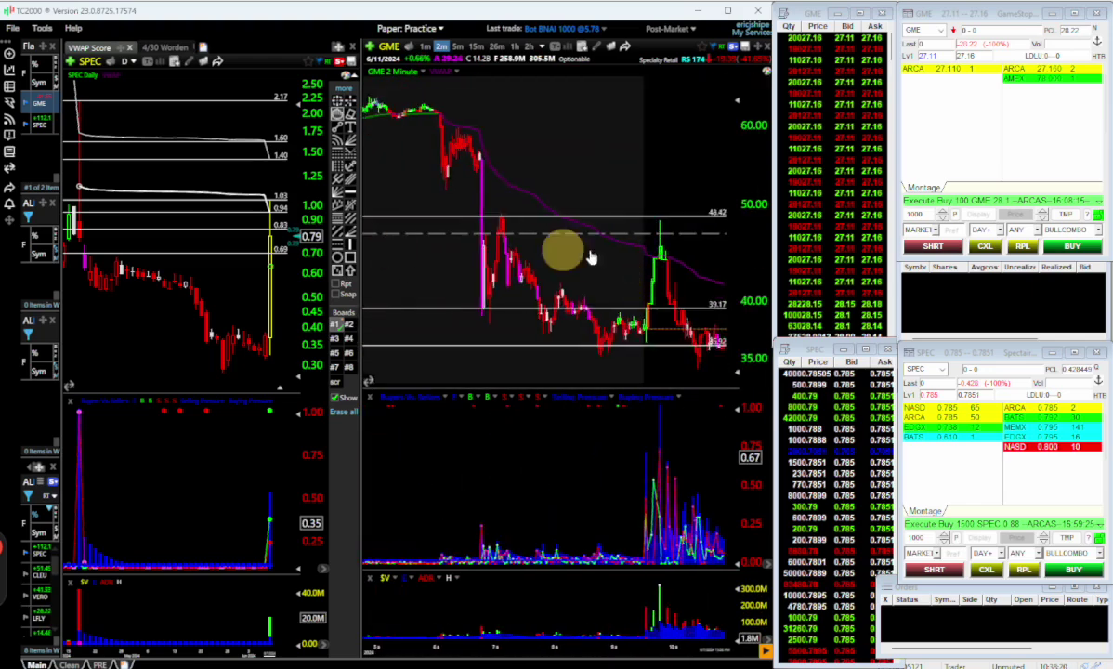